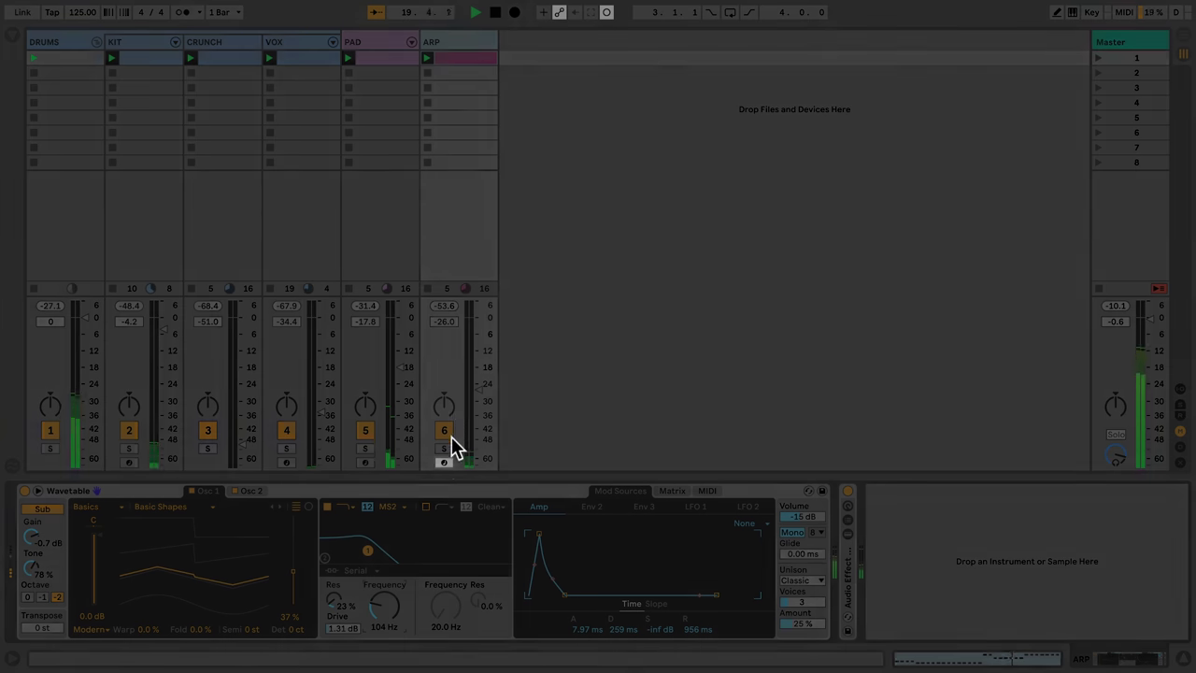
Arm the ARP track and raise the Wavetable filter frequency from 104 Hz to 798 Hz.
left_click(445, 462)
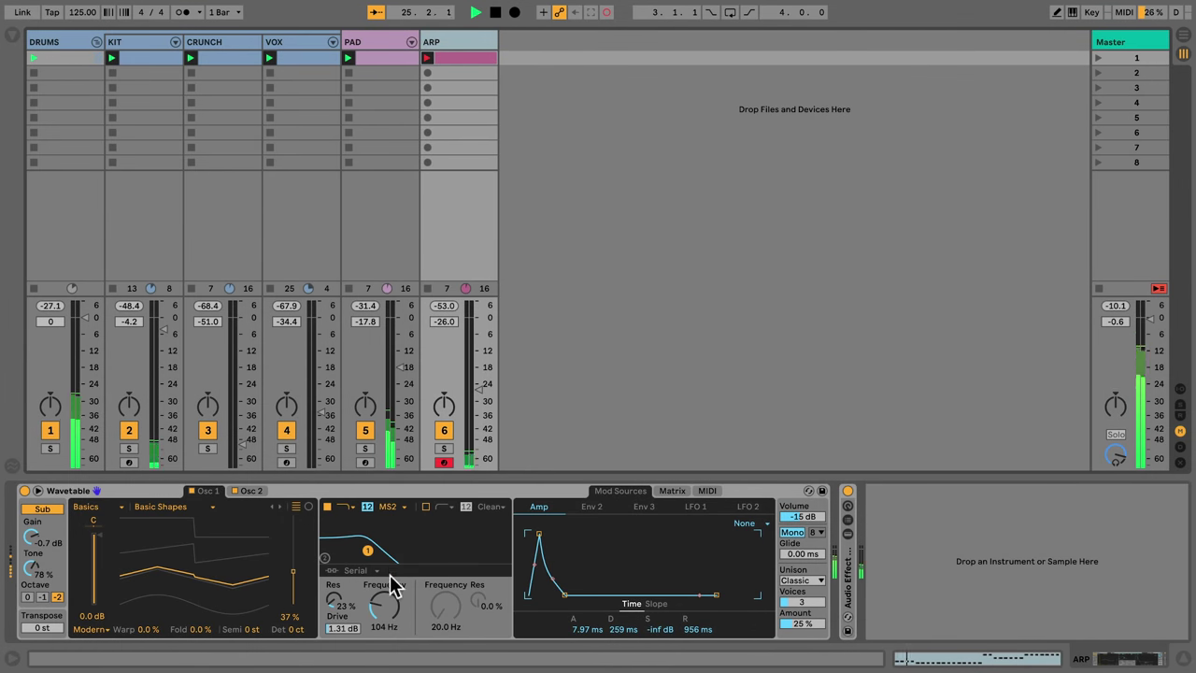
left_click_drag(393, 586, 392, 568)
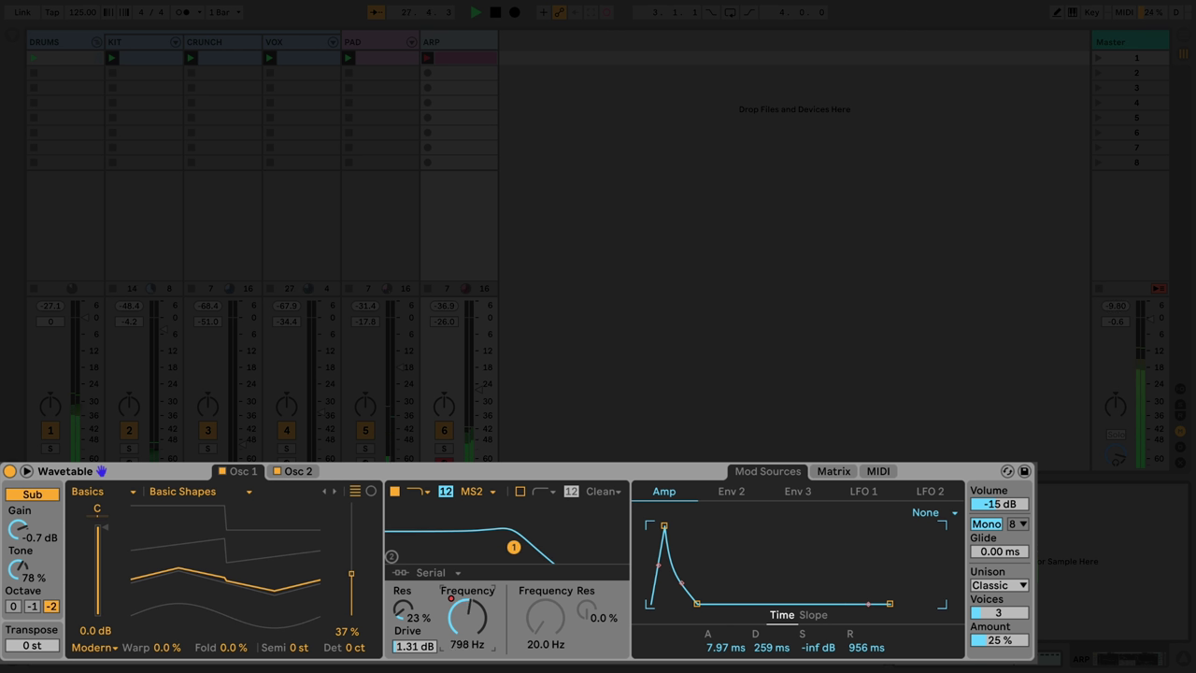
Sweep the filter frequency up and down to 181 Hz, then raise Osc 1 Fold to 17%.
left_click_drag(467, 617, 467, 612)
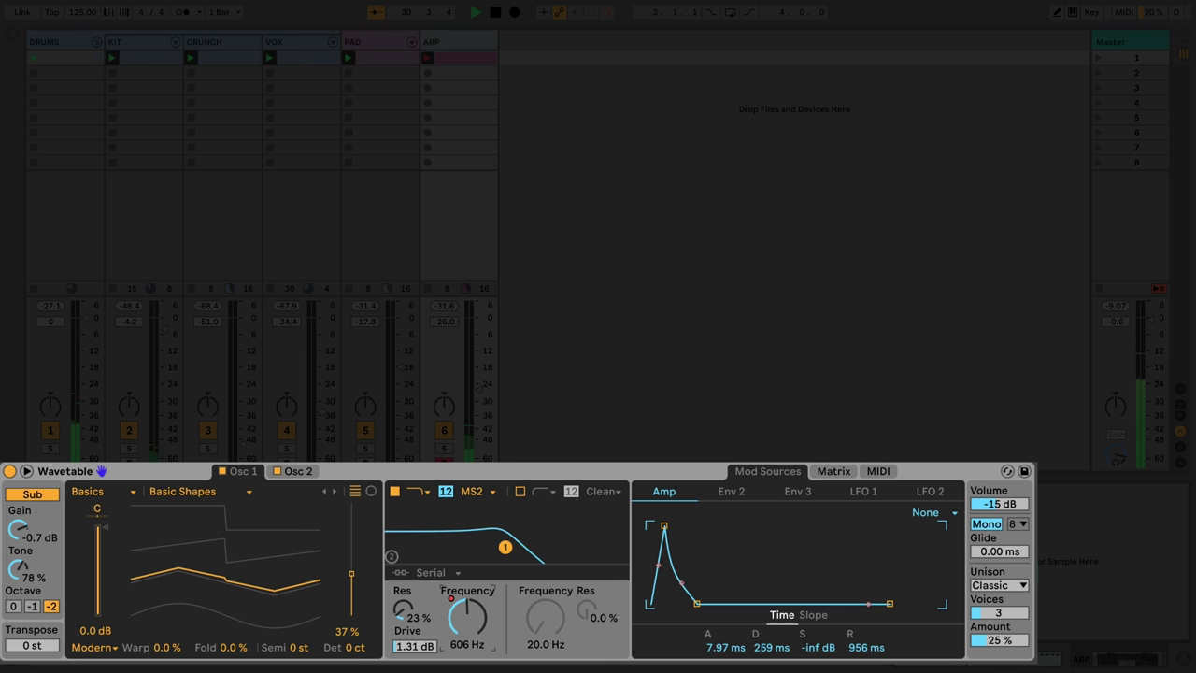
left_click_drag(468, 617, 467, 625)
mouse_move(250, 648)
left_mouse_down()
mouse_move(251, 607)
mouse_move(250, 638)
mouse_move(251, 624)
mouse_move(233, 655)
left_mouse_up()
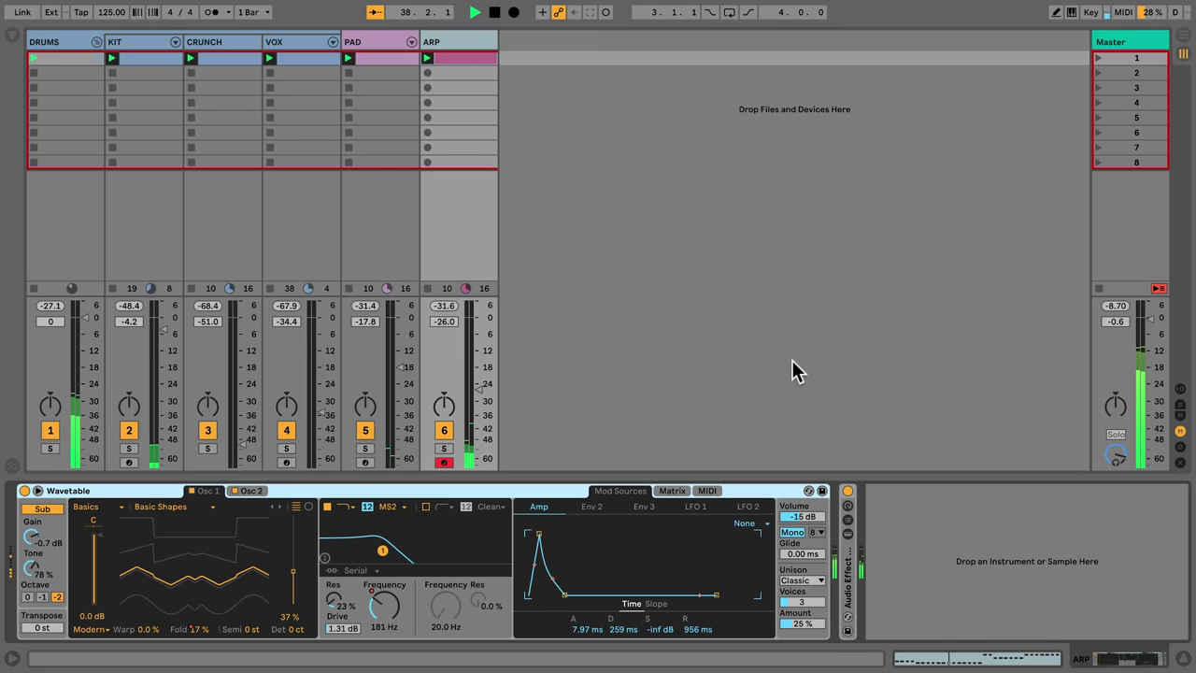
Show the ARP clip's Wavetable Filter 1 Frequency envelope in the clip's Envelopes box.
left_click(915, 659)
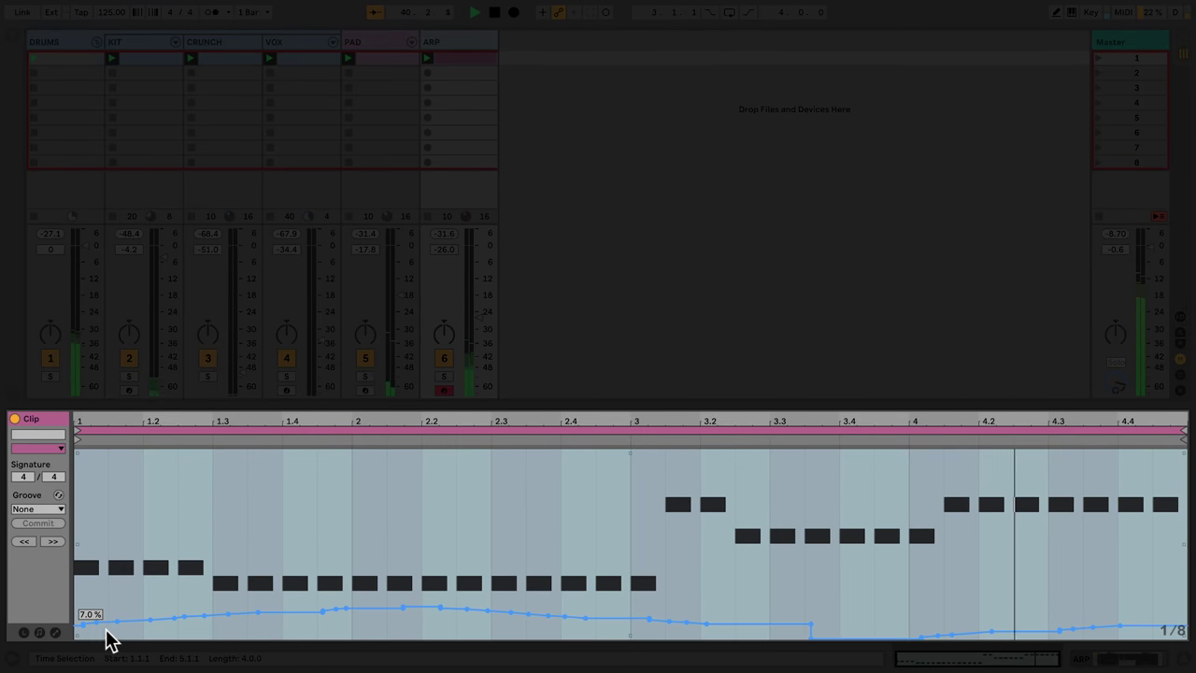
left_click(56, 633)
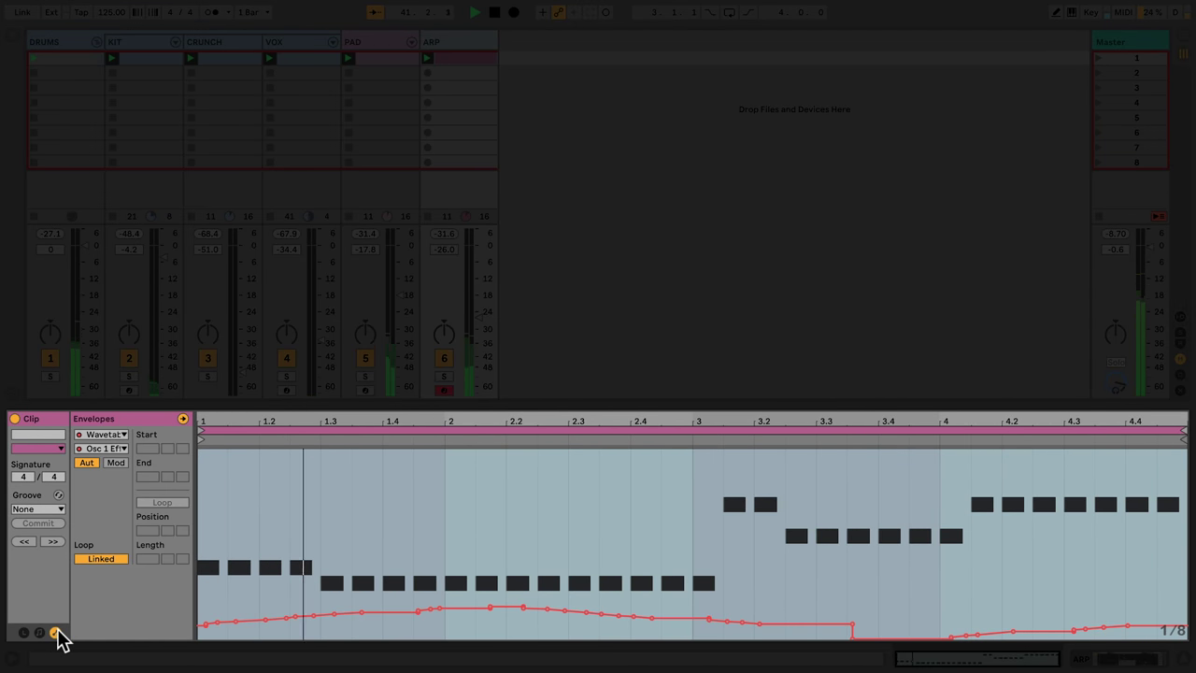
left_click(116, 436)
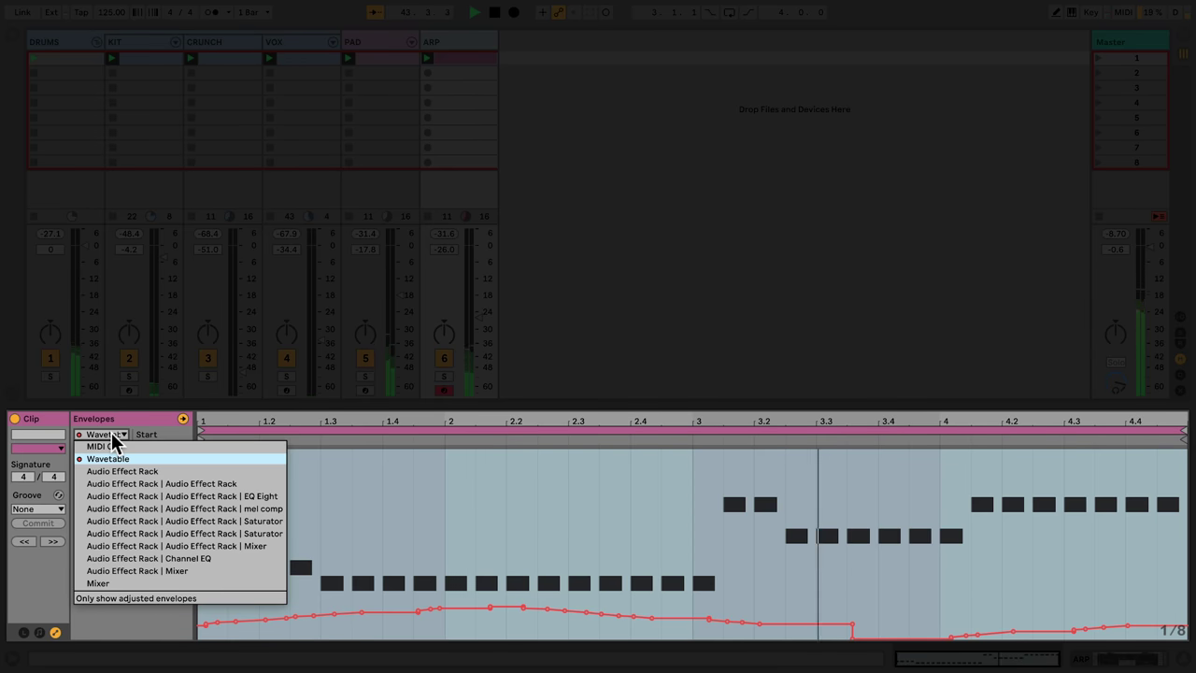
left_click(114, 438)
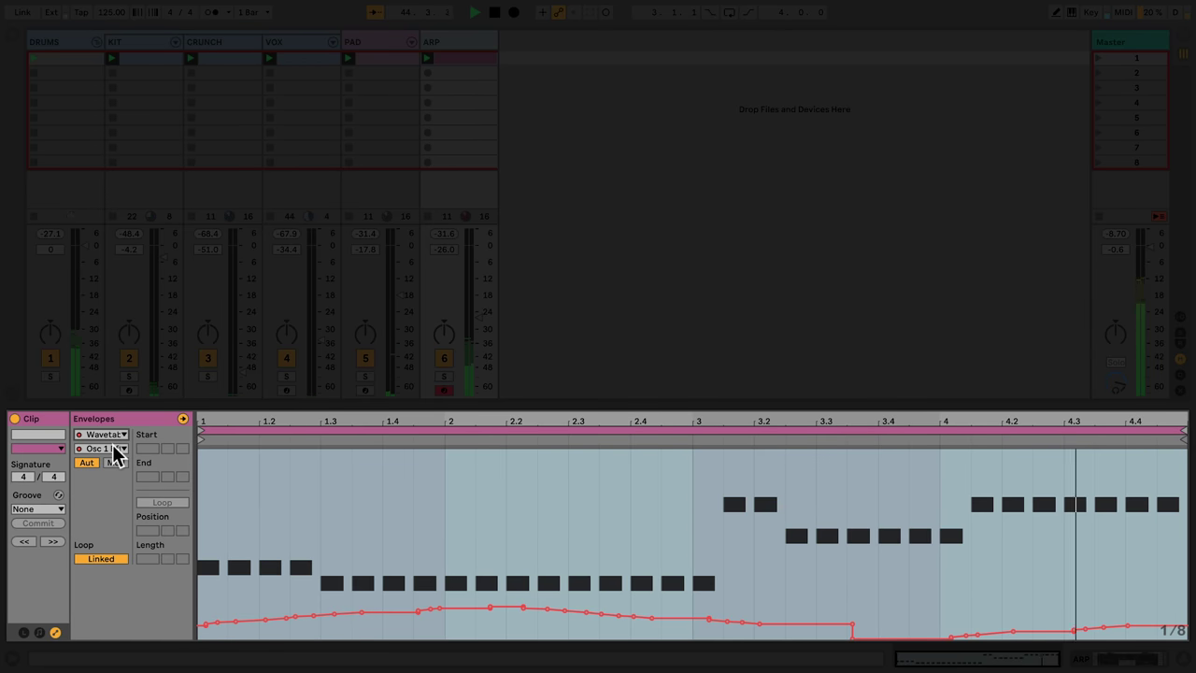
left_click(116, 451)
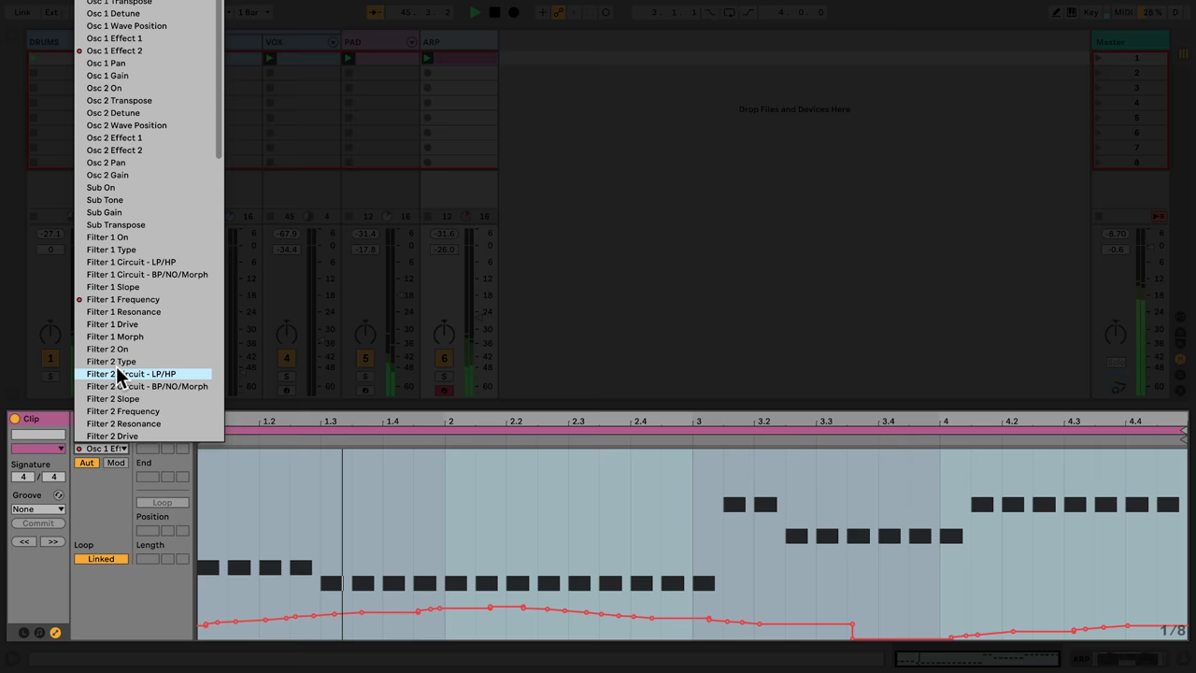
left_click(130, 300)
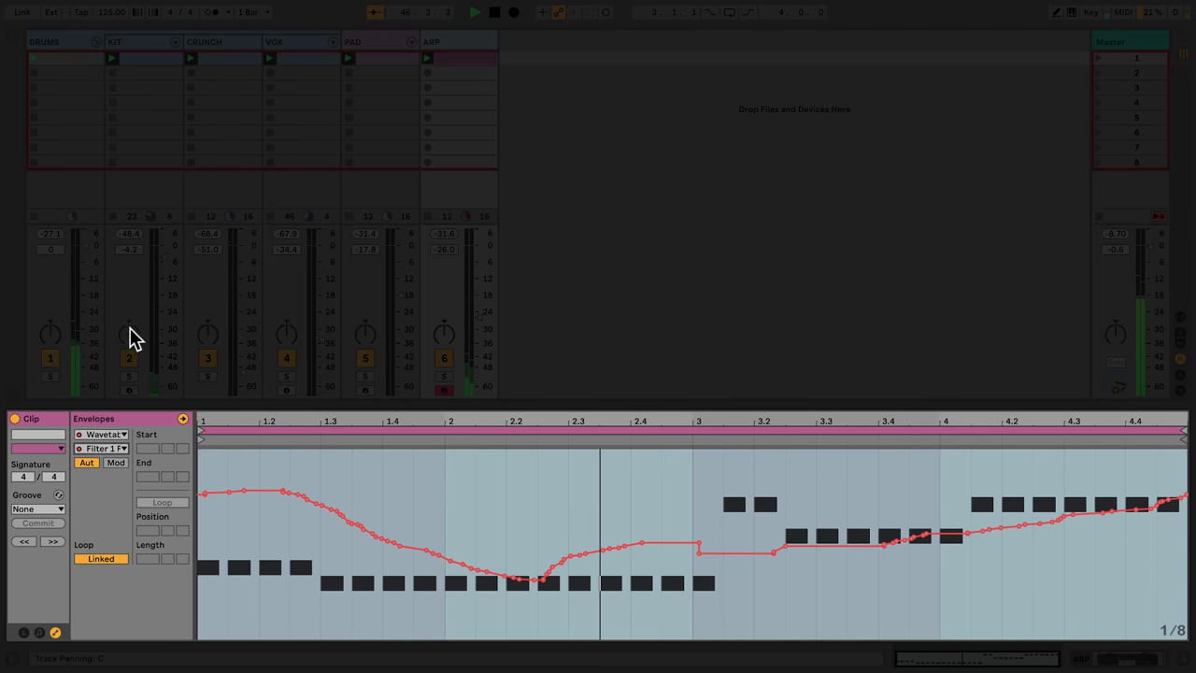
left_click(123, 450)
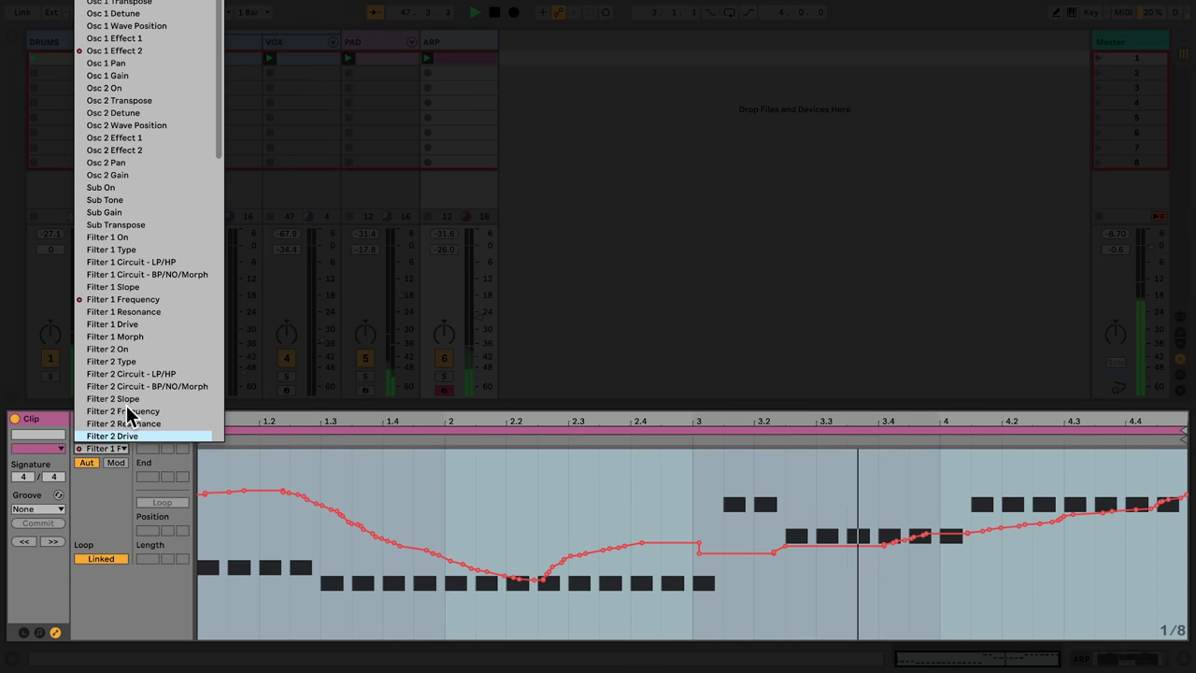
left_click_drag(220, 164, 217, 449)
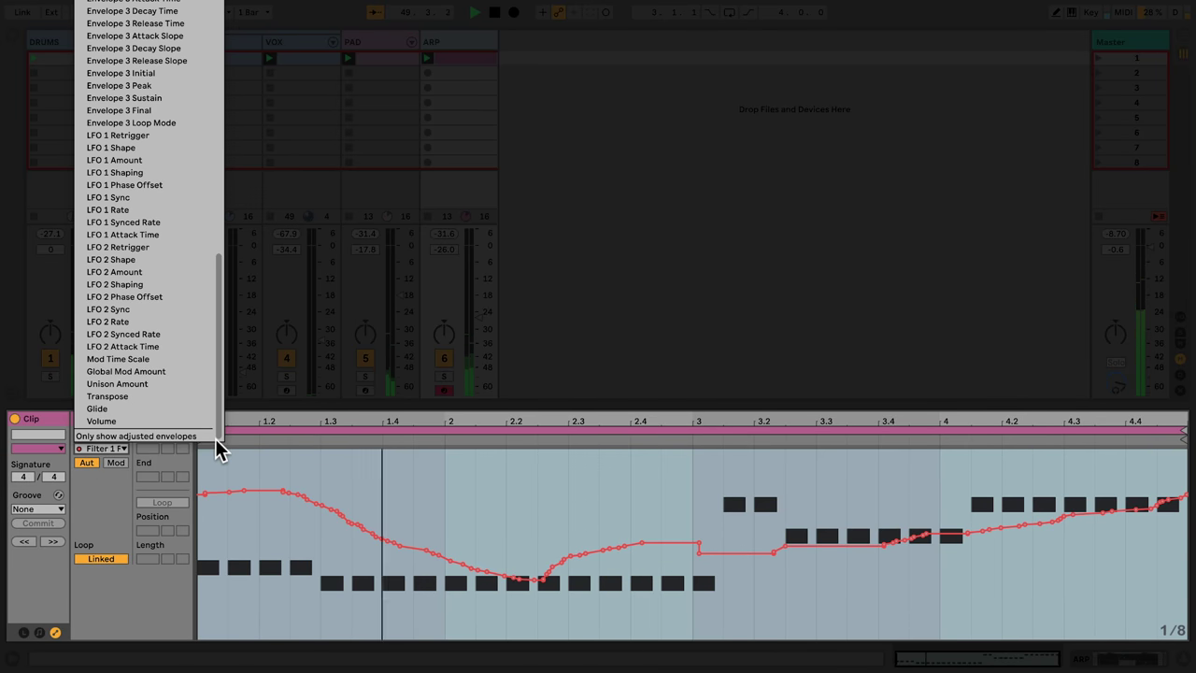
left_click(205, 434)
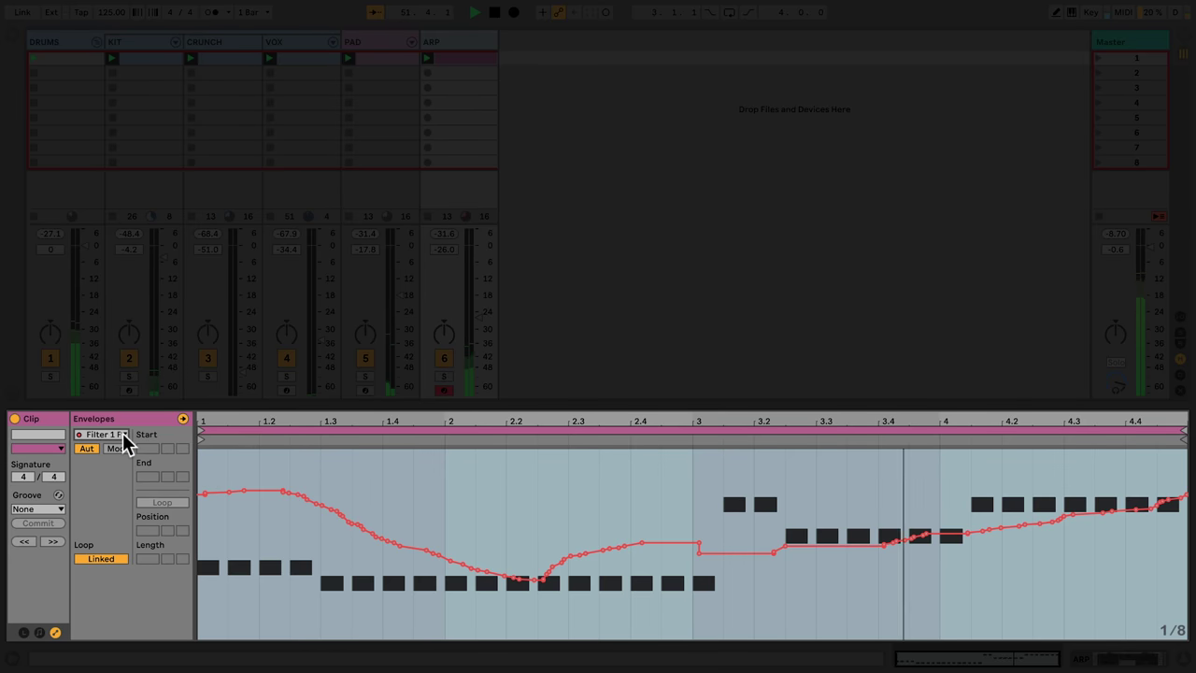
Clear the recorded envelope, hold 714 Hz, then ramp up to about 9.47 kHz after bar 2.2.
right_click(420, 496)
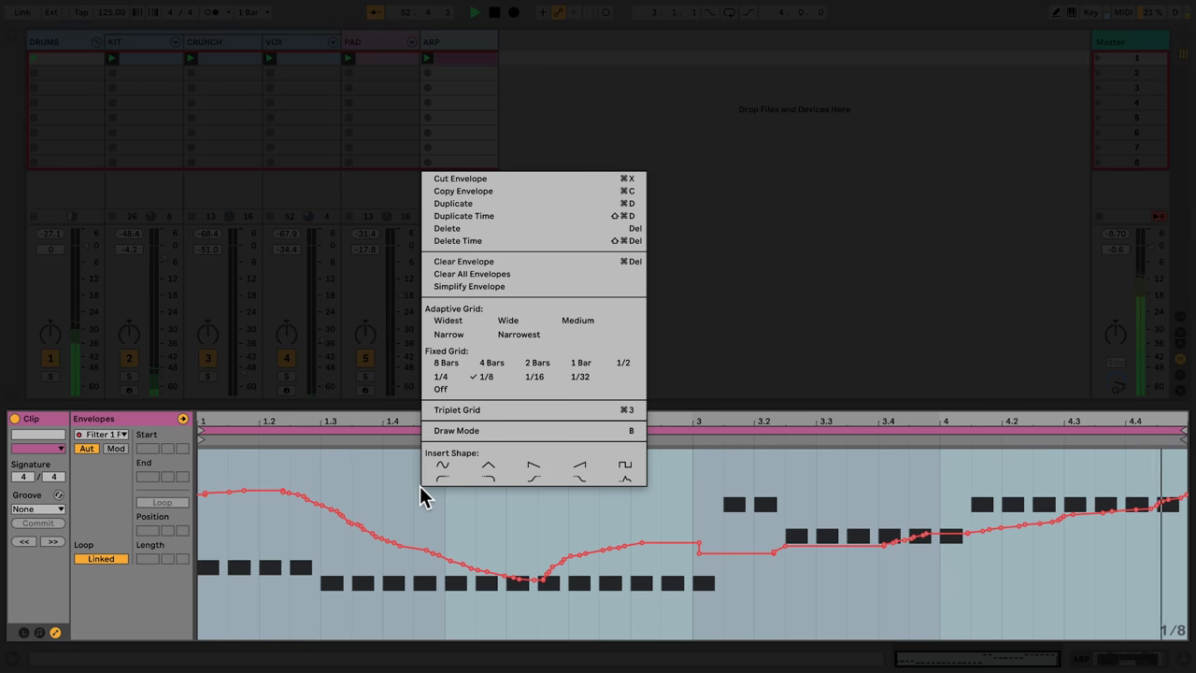
left_click(462, 262)
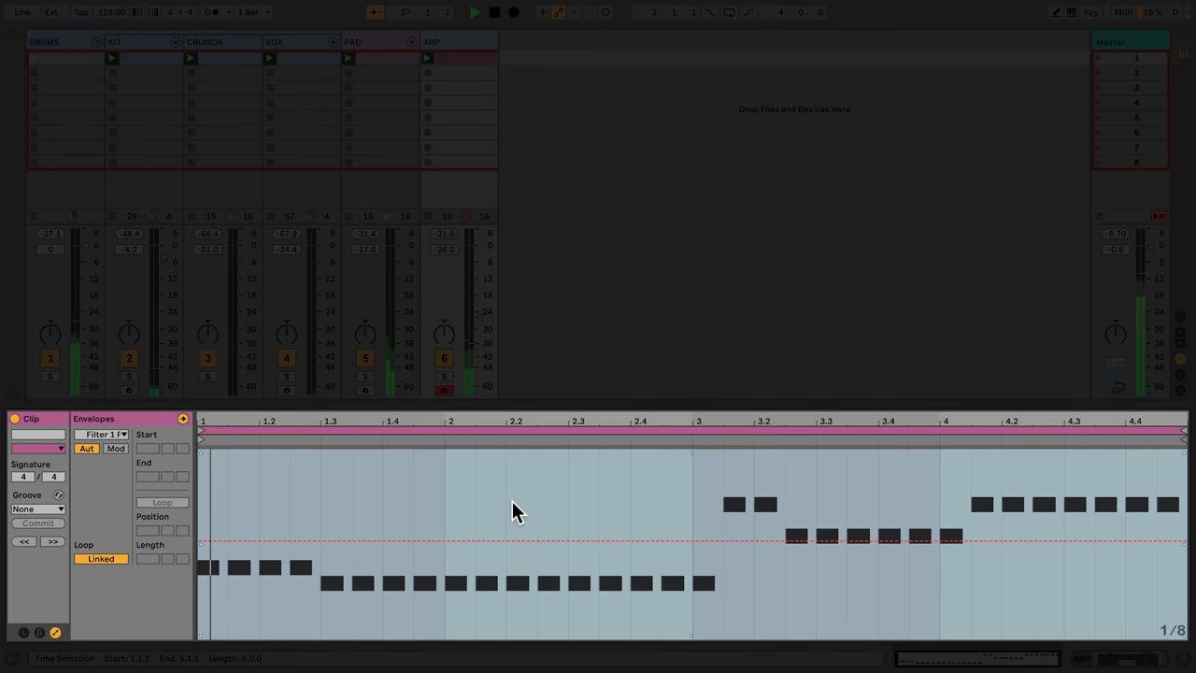
left_click(443, 541)
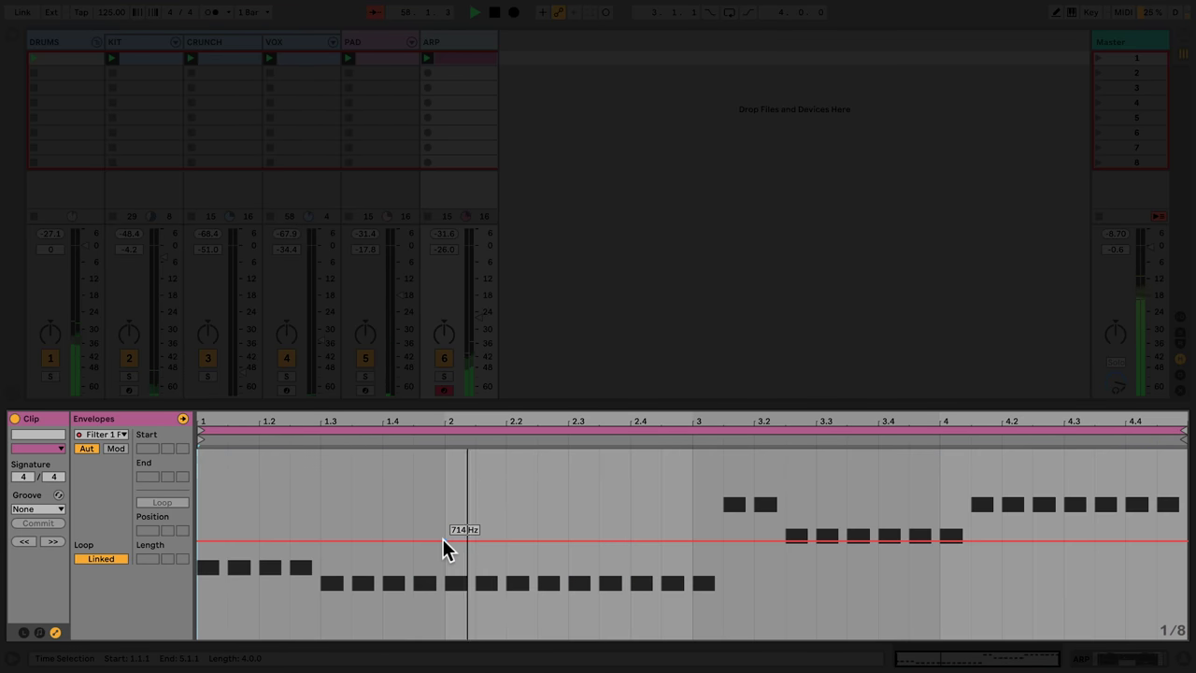
left_click(507, 541)
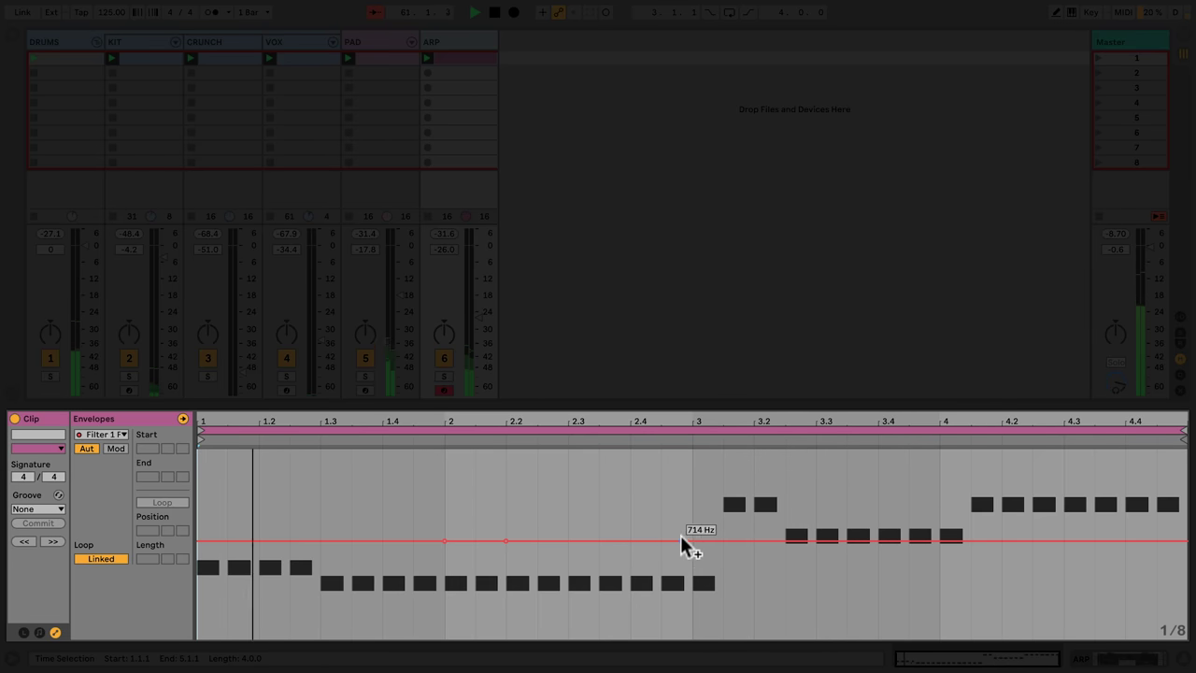
left_click_drag(692, 540, 631, 471)
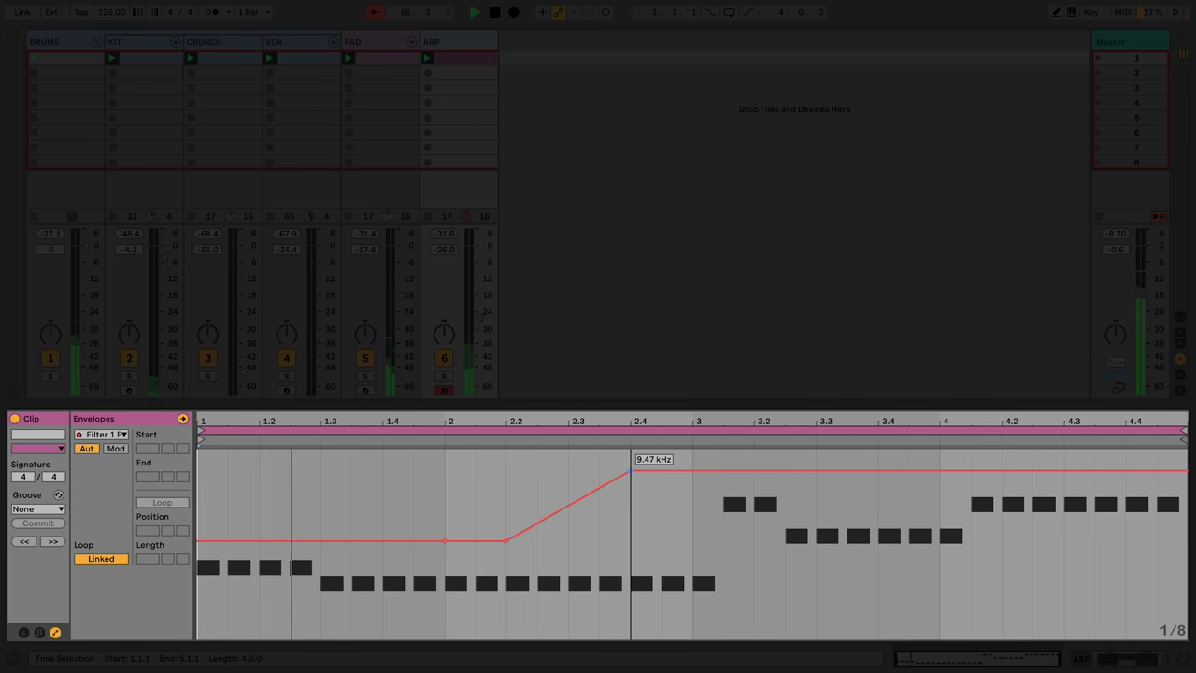
Set a 1/16 fixed grid, move the peak breakpoint to bar 2.3 and set it to 1000 Hz.
right_click(670, 510)
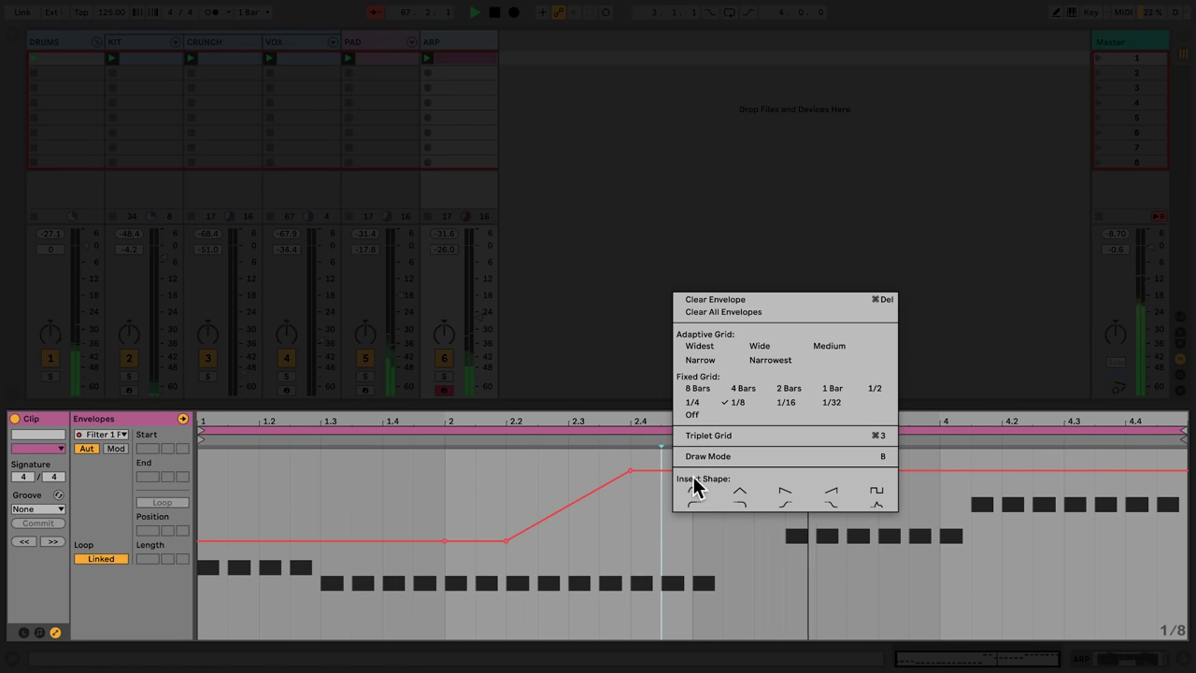
left_click(786, 402)
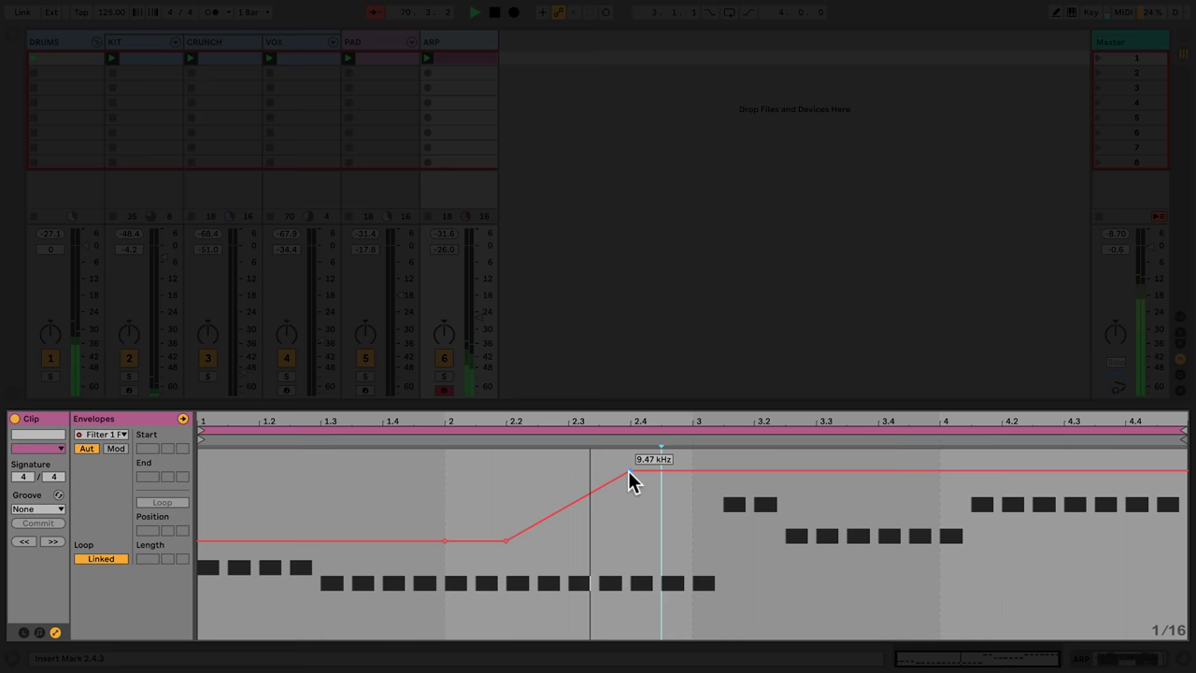
left_click_drag(628, 470, 585, 465)
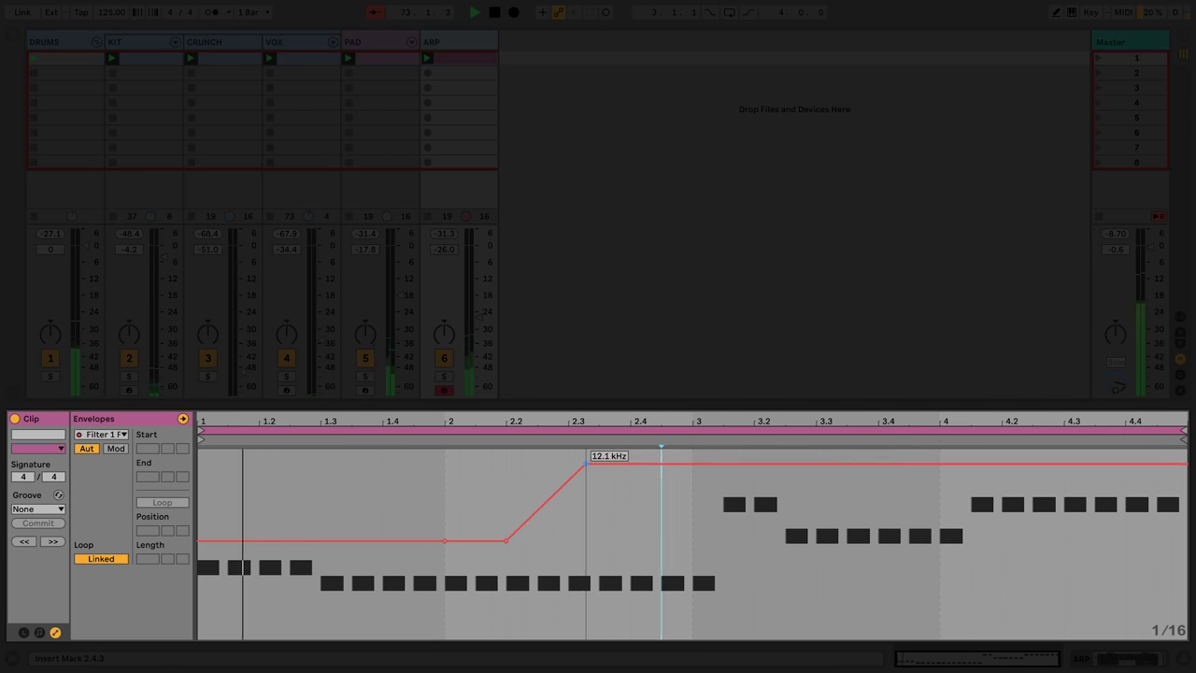
right_click(584, 464)
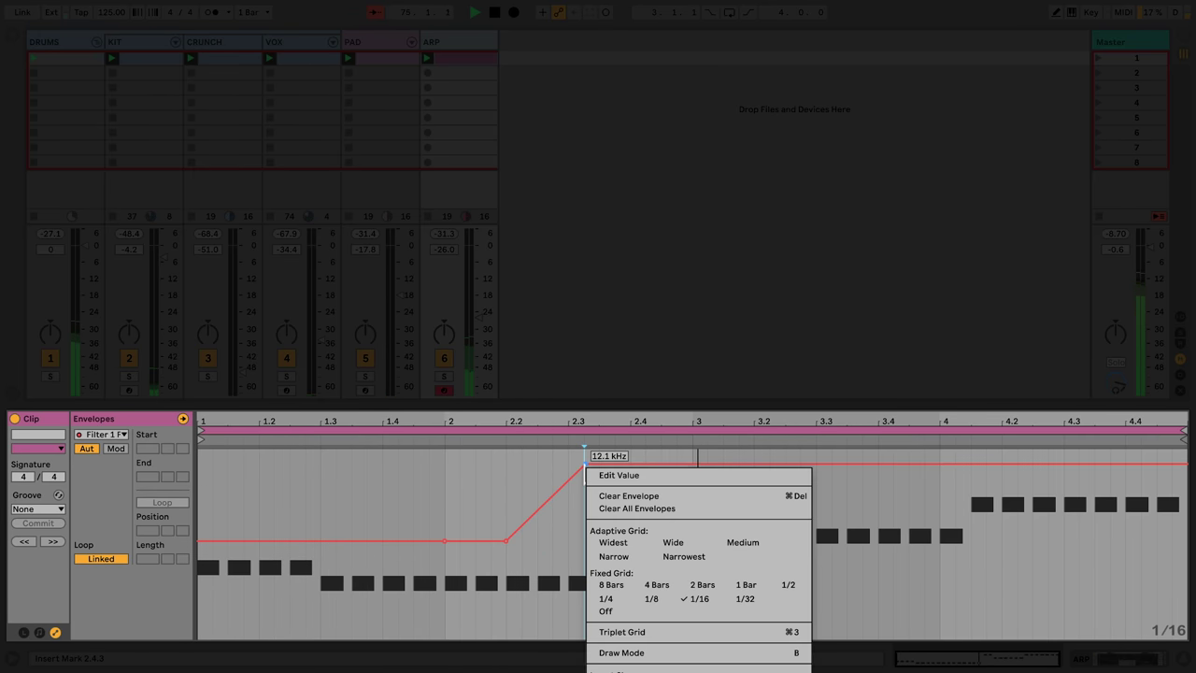
left_click(600, 476)
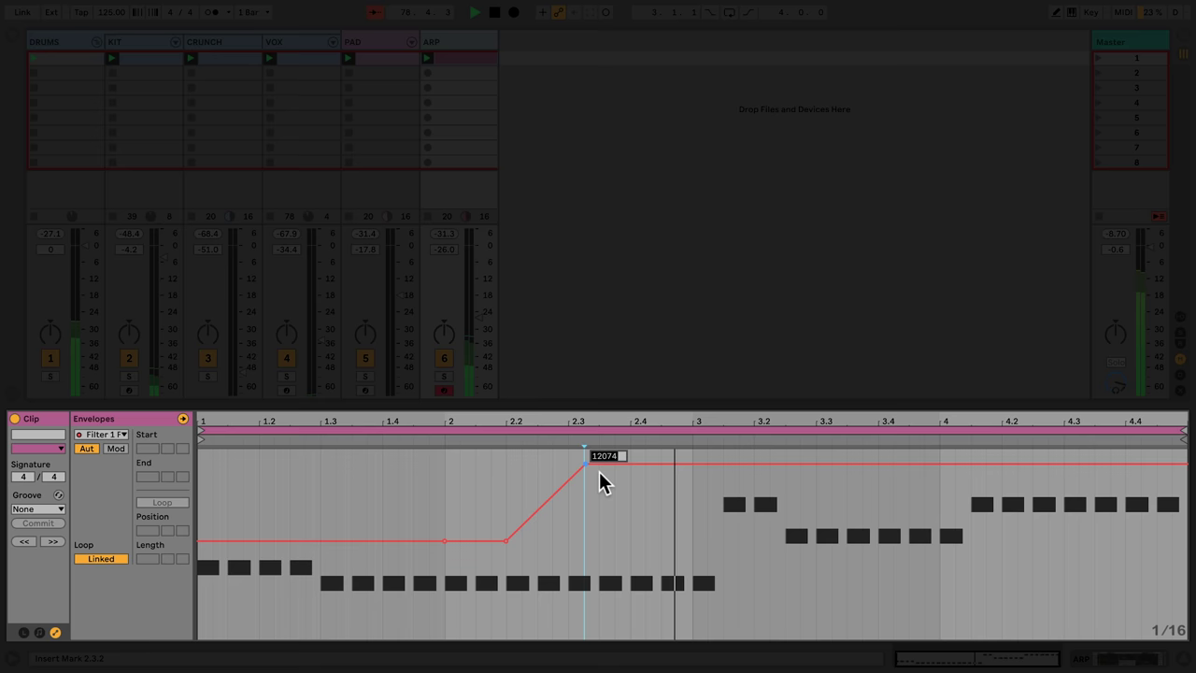
type("1000")
key("Return")
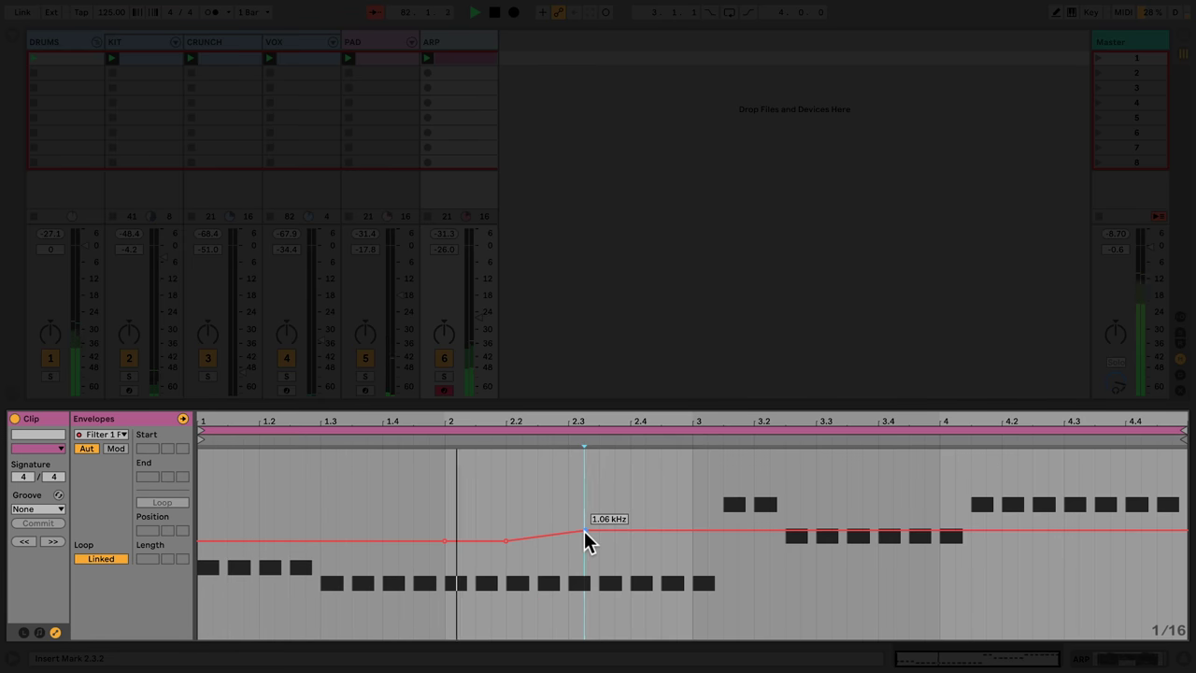
Raise the bar 2.3 breakpoint to 10.7 kHz and curve the ramp leading into it.
left_click_drag(585, 535, 585, 467)
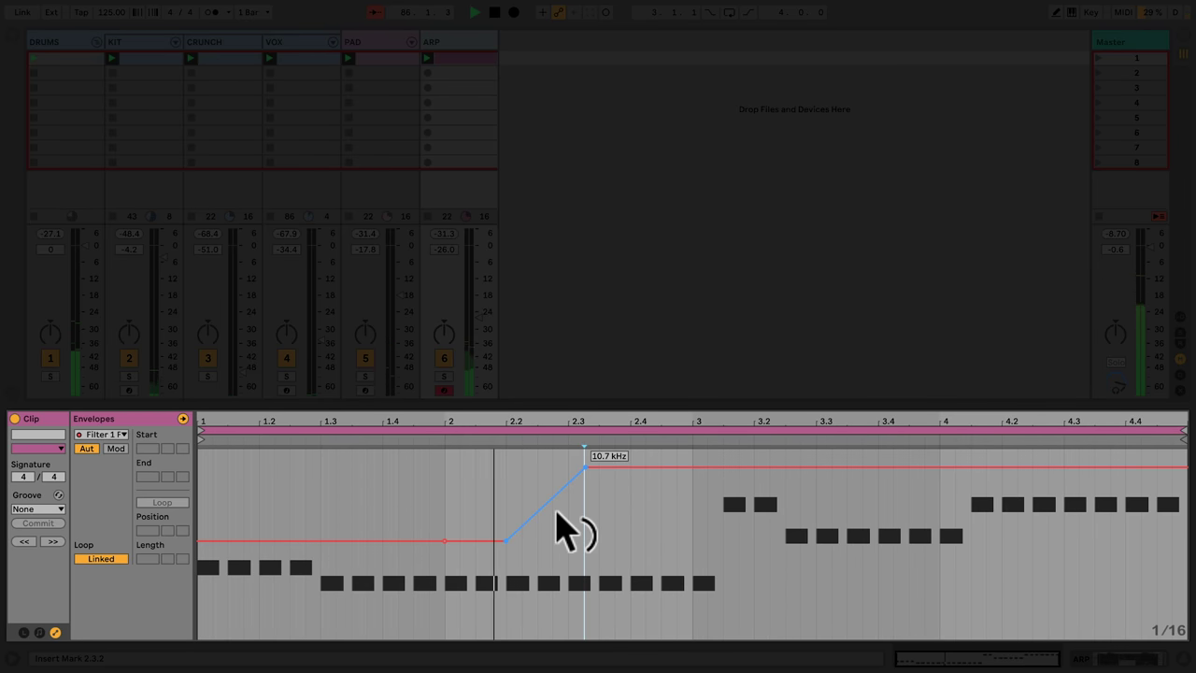
left_click_drag(555, 523, 555, 572)
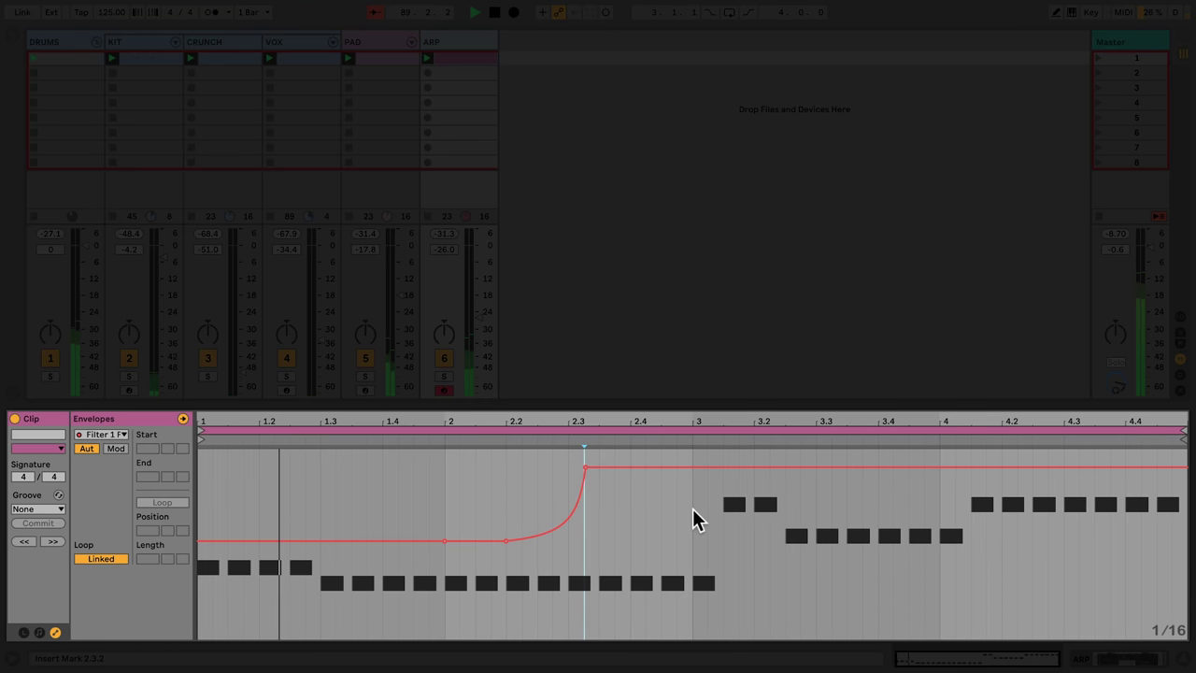
Insert a rising ramp shape across bar 3 of the envelope.
left_click_drag(692, 509, 937, 508)
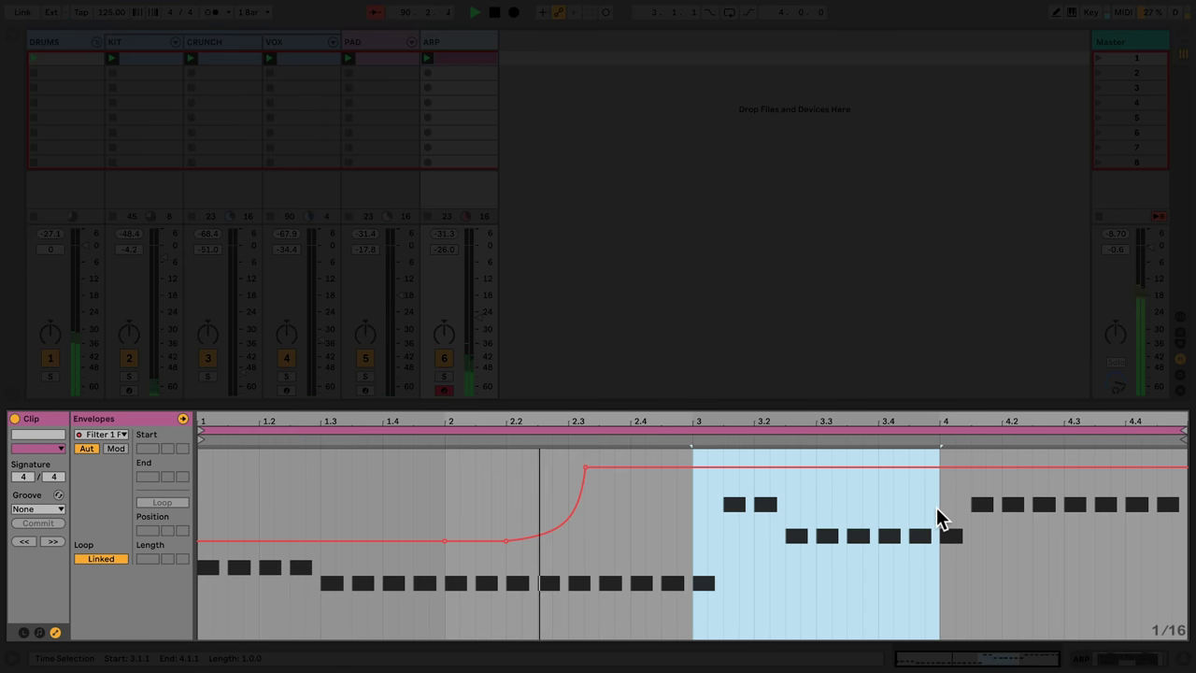
right_click(882, 523)
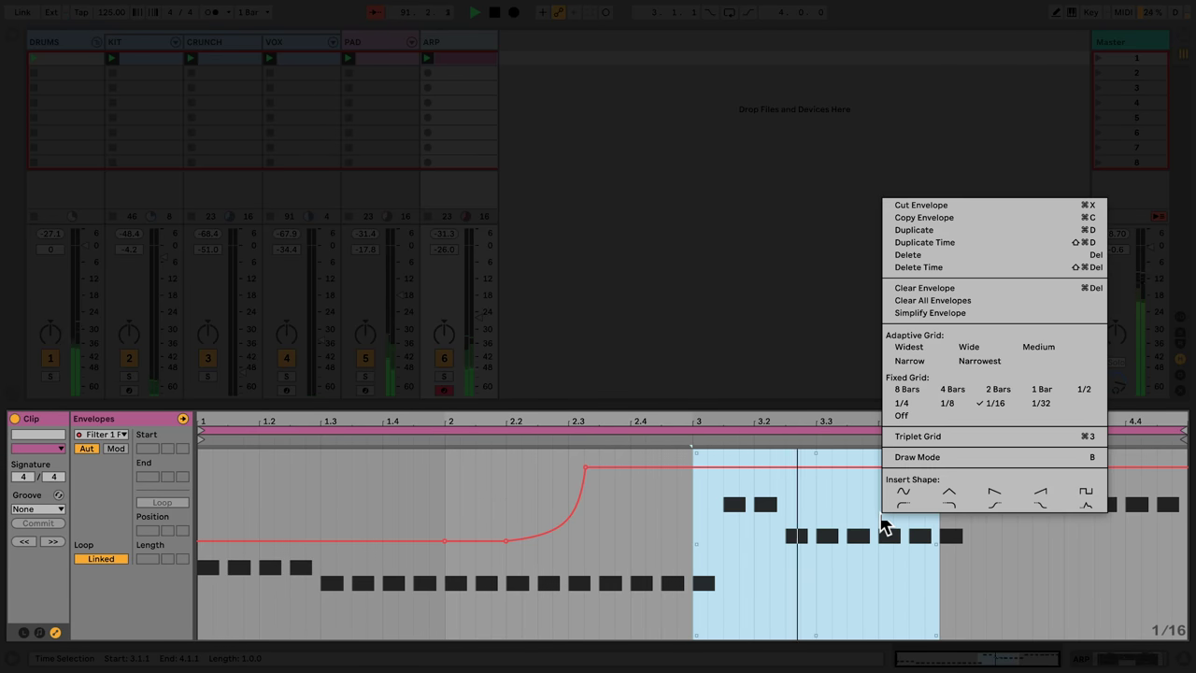
left_click(1040, 491)
With a 1/8 grid, insert a short rising ramp just after bar 4.
left_click(1031, 489)
right_click(1031, 489)
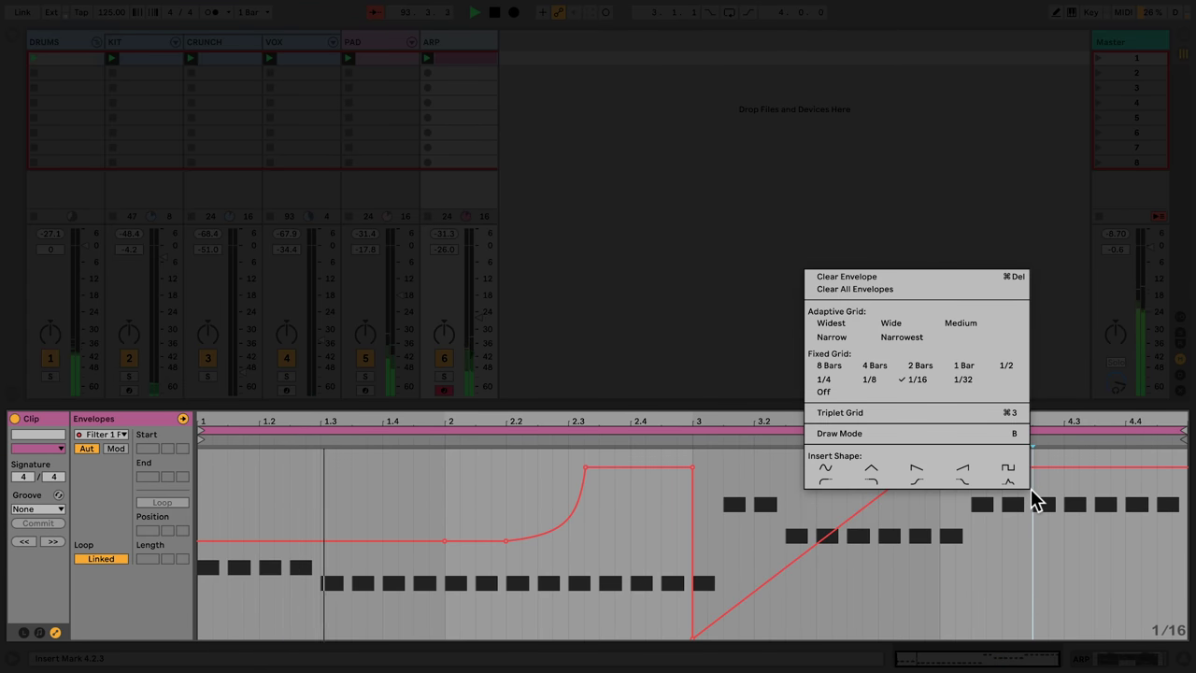
left_click(870, 378)
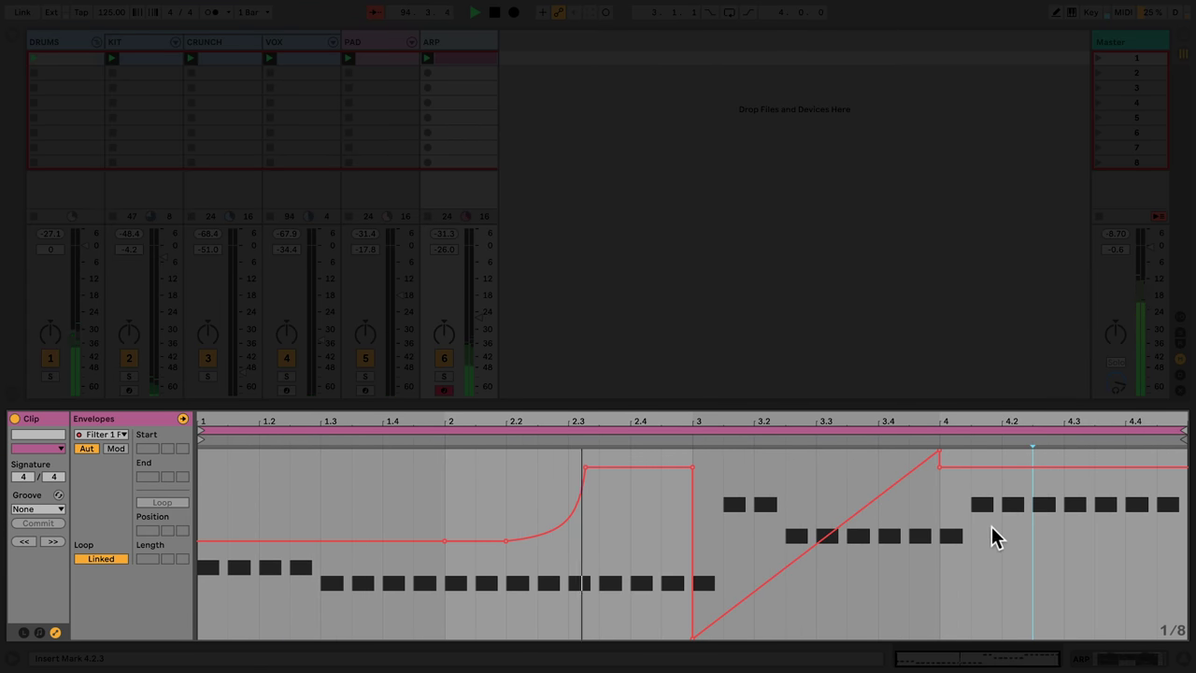
right_click(993, 529)
left_click(926, 506)
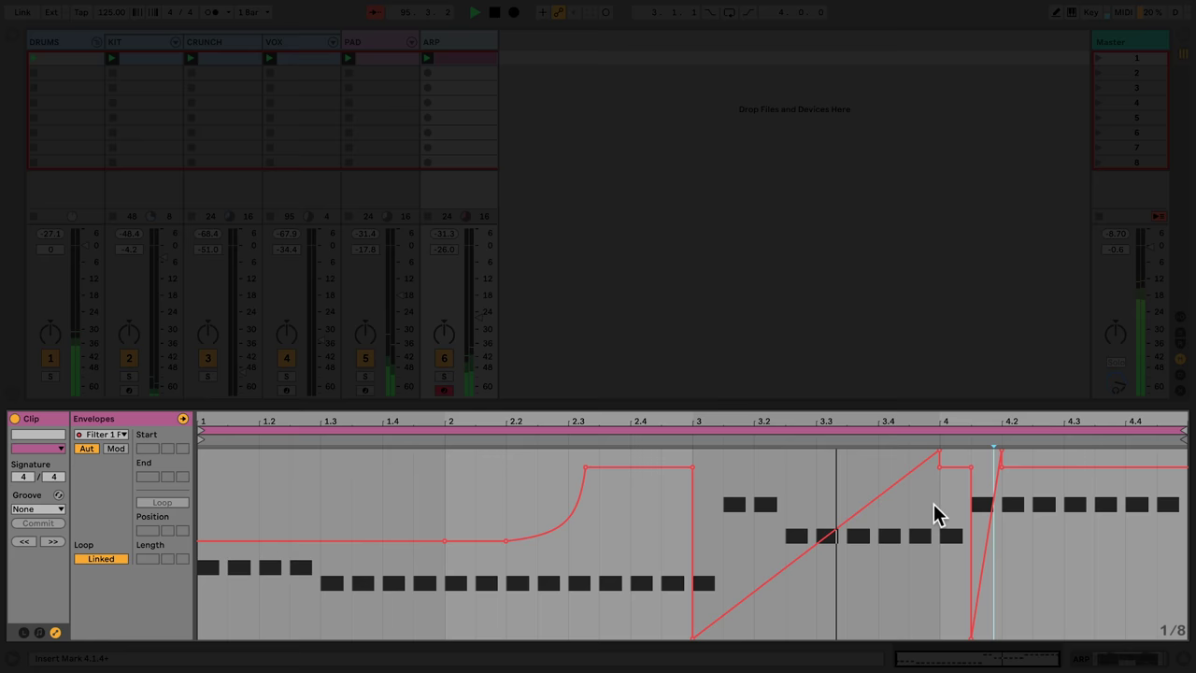
With a 1/4 grid, insert a triangle spike near beat 1.3.
right_click(345, 516)
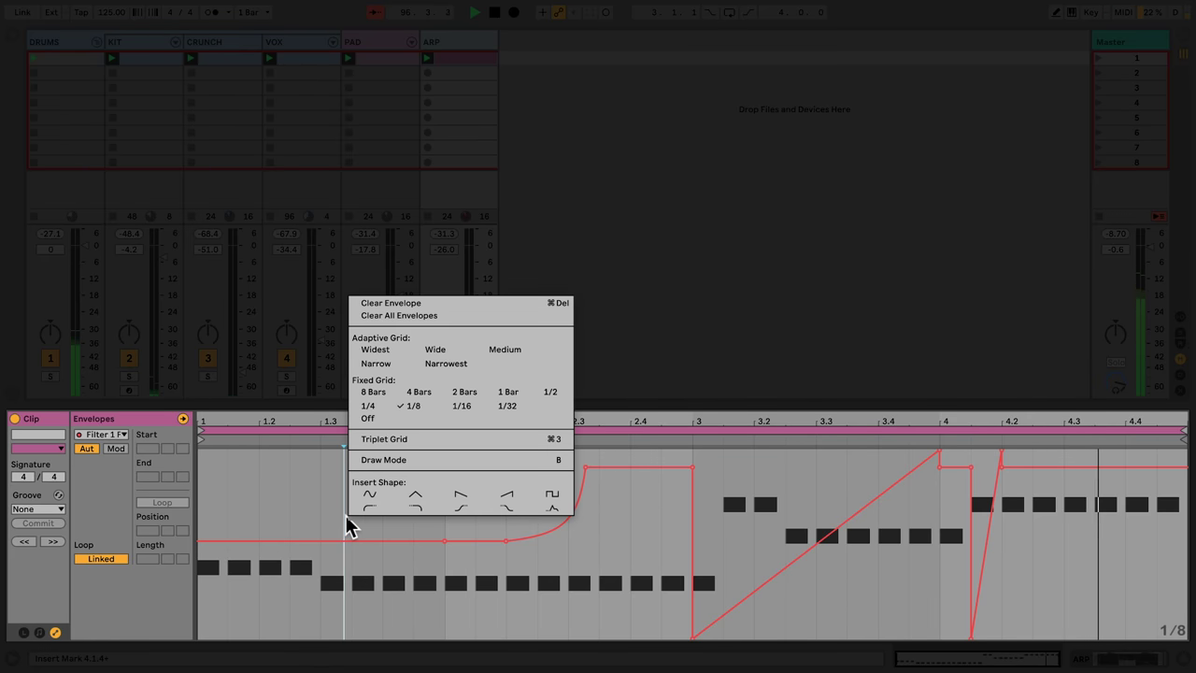
left_click(368, 407)
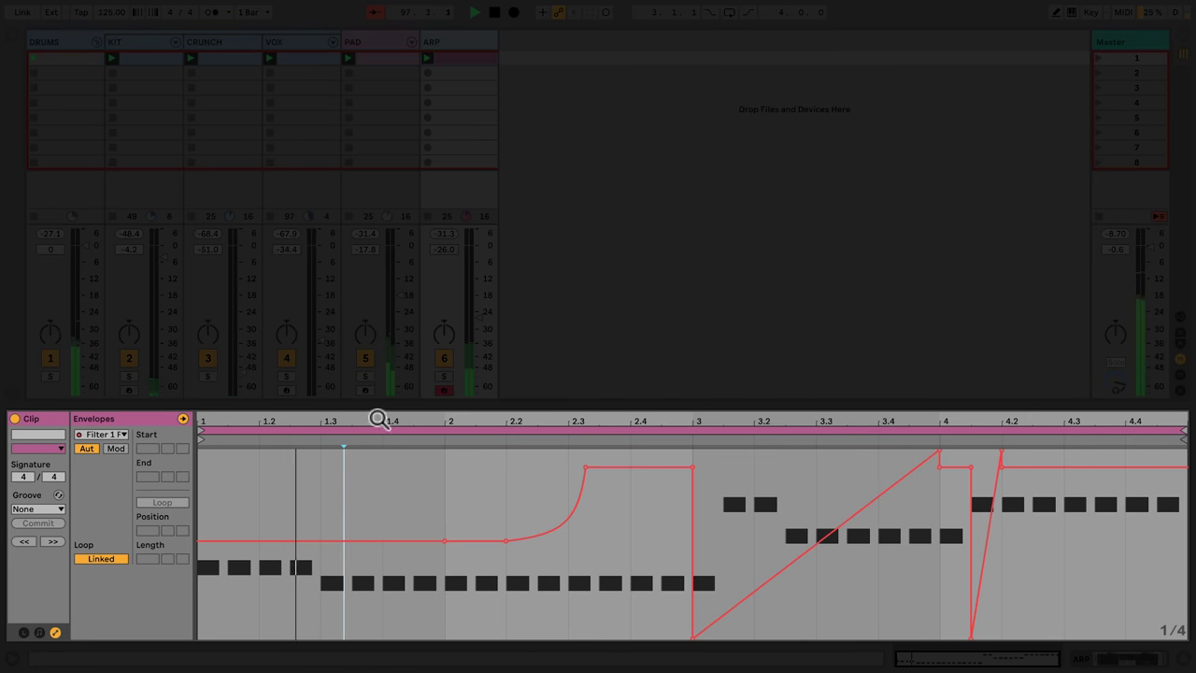
right_click(372, 492)
left_click(397, 660)
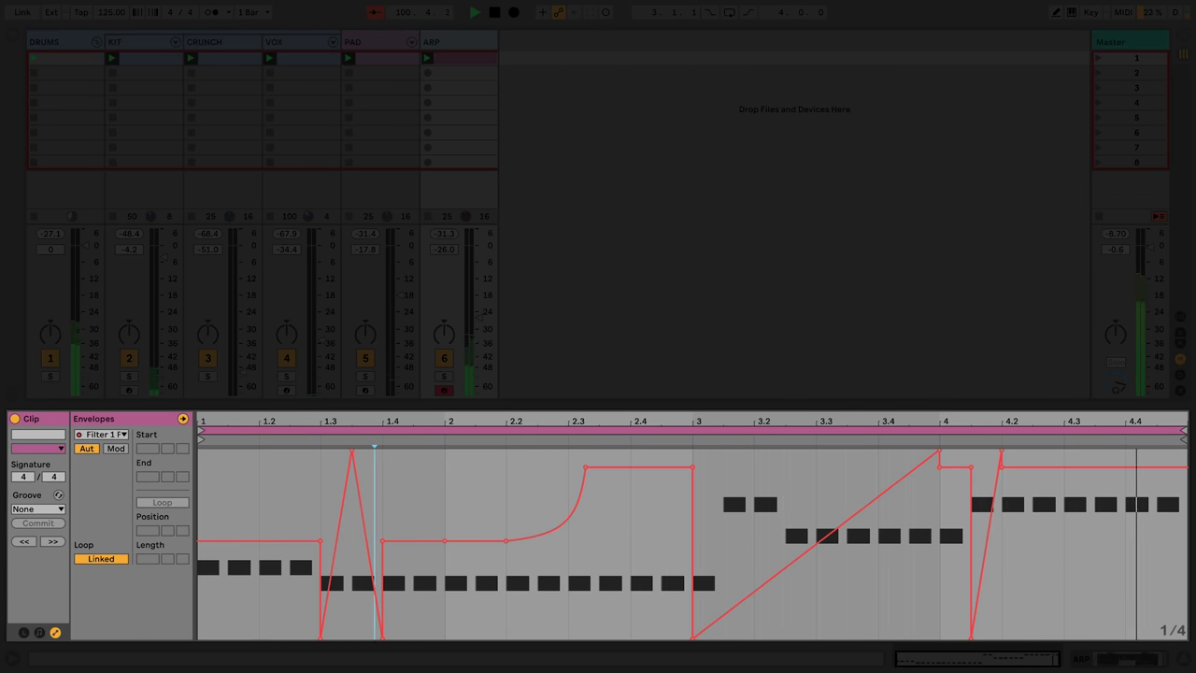
Select the 1.3–4.2 shapes, rescale them to span 2.2–4.3, and scale their values down.
left_click(488, 603)
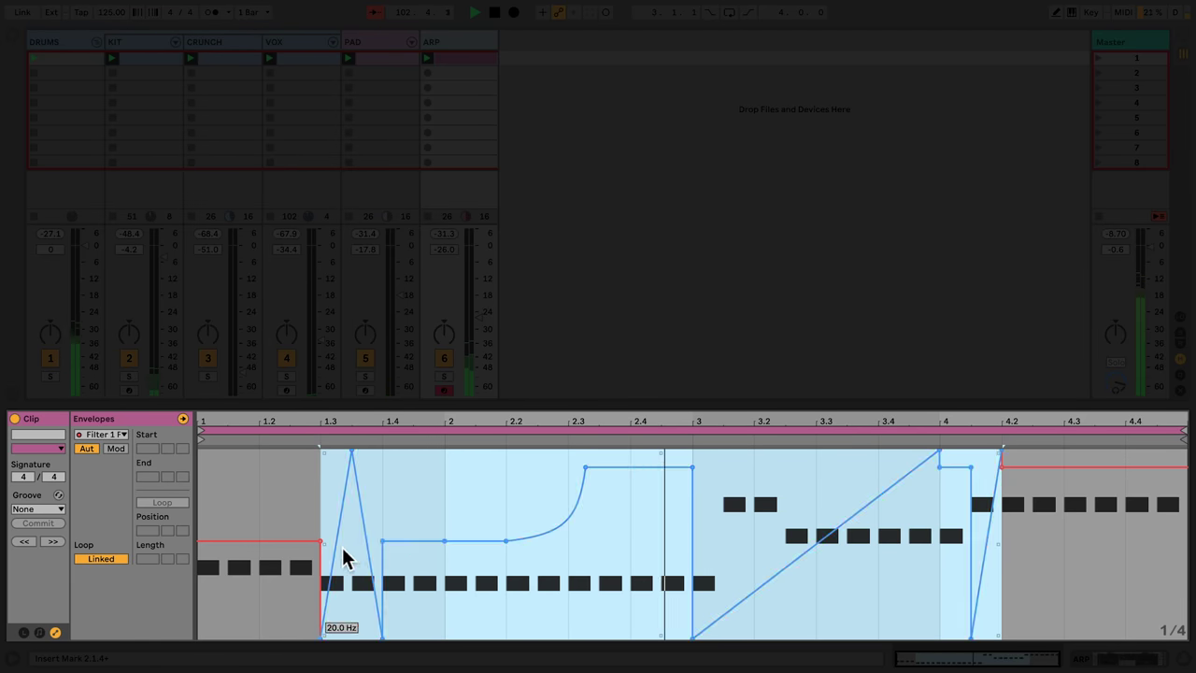
left_click_drag(323, 544, 507, 544)
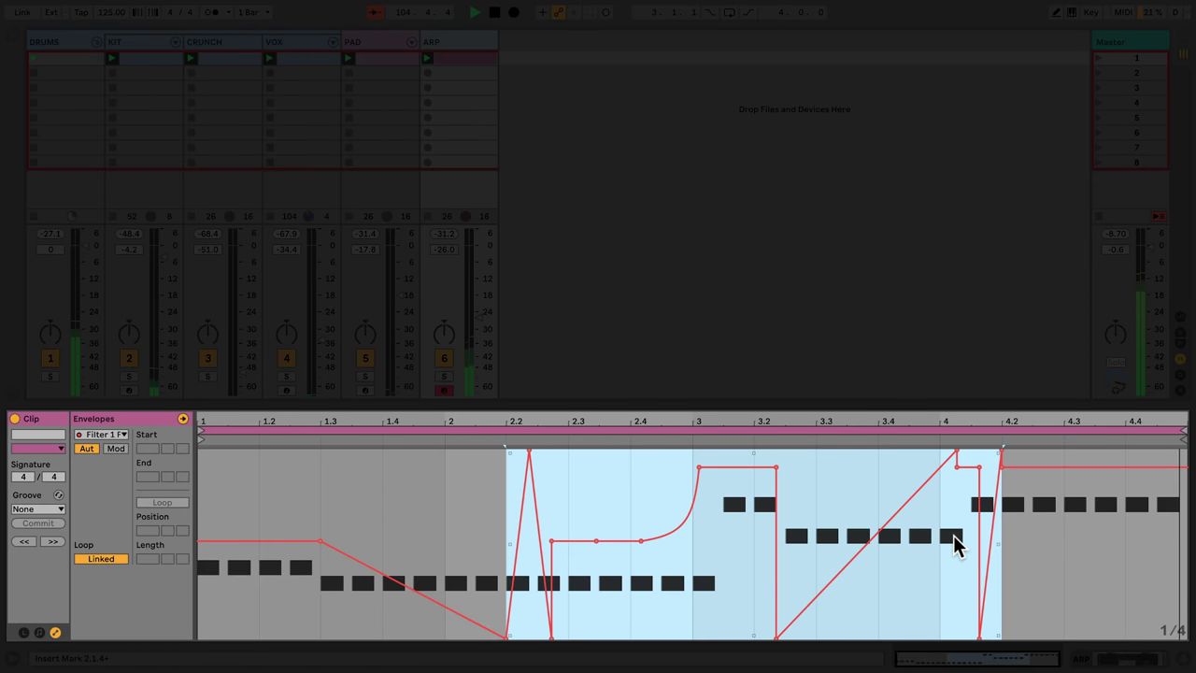
left_click_drag(998, 543, 1062, 544)
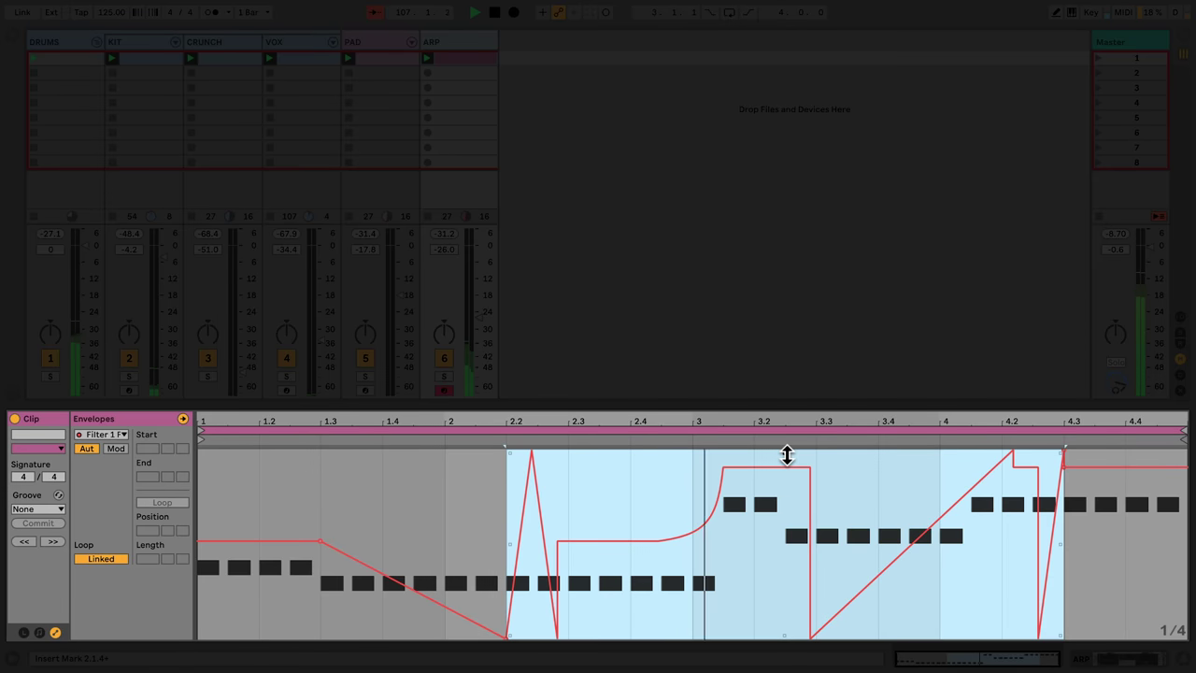
left_click_drag(787, 455, 787, 470)
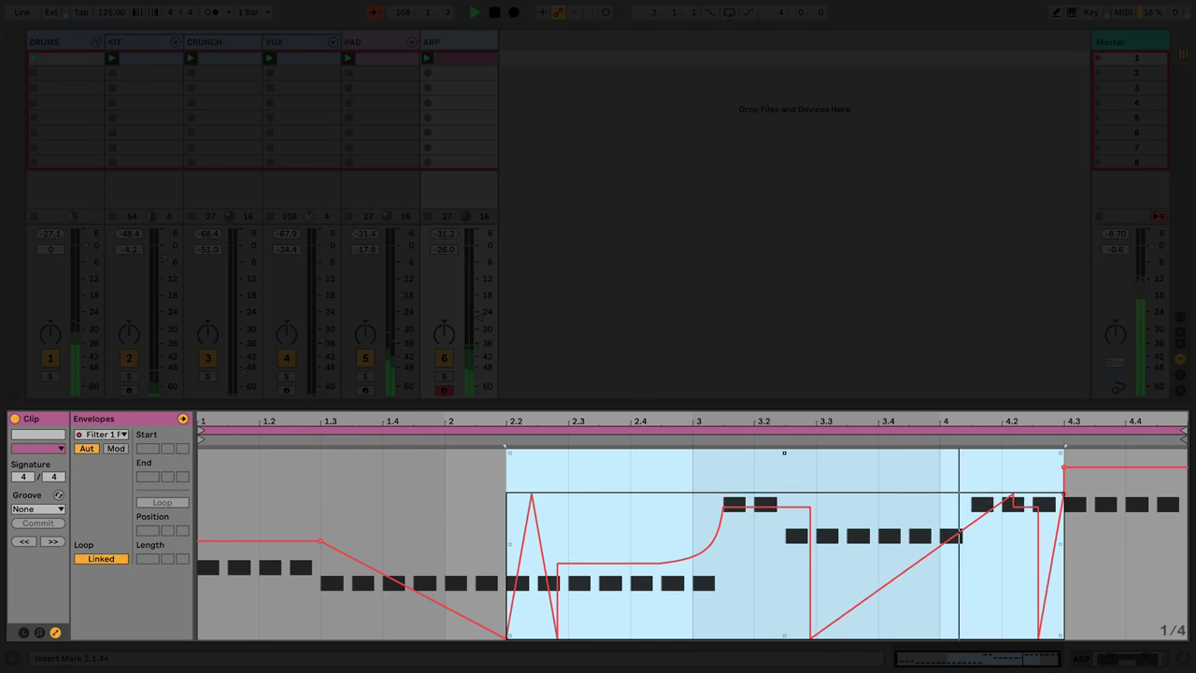
mouse_move(784, 452)
left_mouse_down()
mouse_move(786, 468)
mouse_move(787, 455)
left_mouse_up()
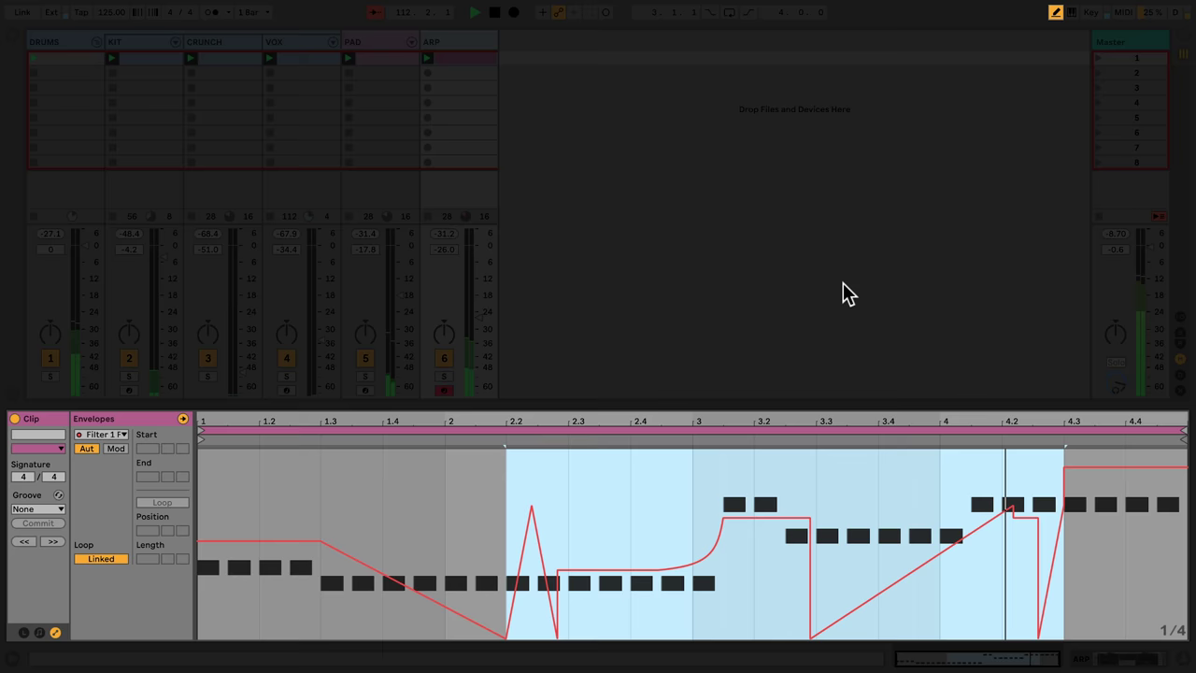
Pencil quarter-note steps: high at 2.4 and 3.3, raised at 1.4, low at 1.2, lowered after bars 4 and 4.4.
left_click(661, 513)
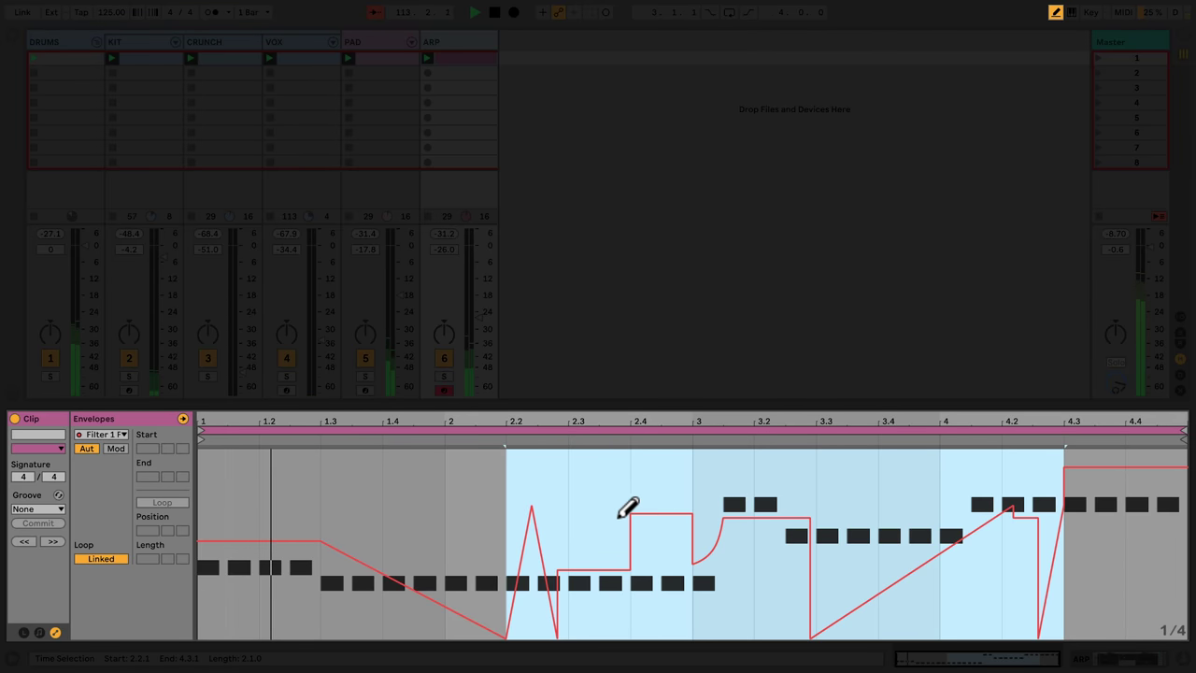
left_click(432, 500)
left_click(306, 590)
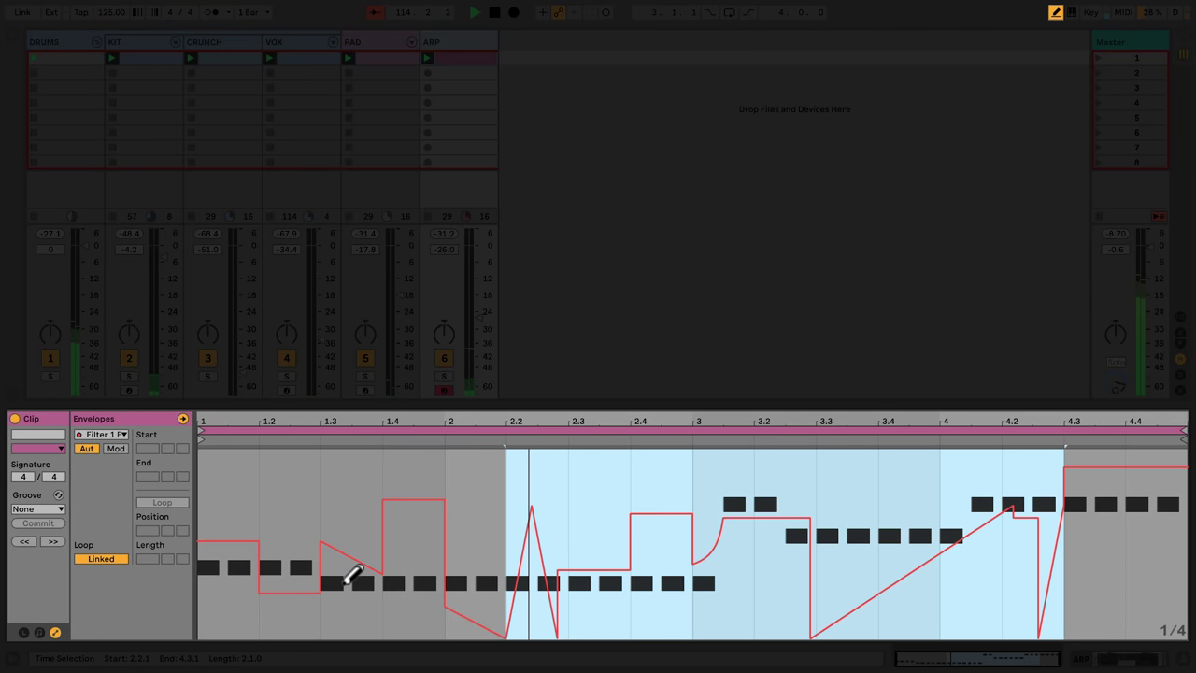
left_click(846, 491)
left_click(972, 564)
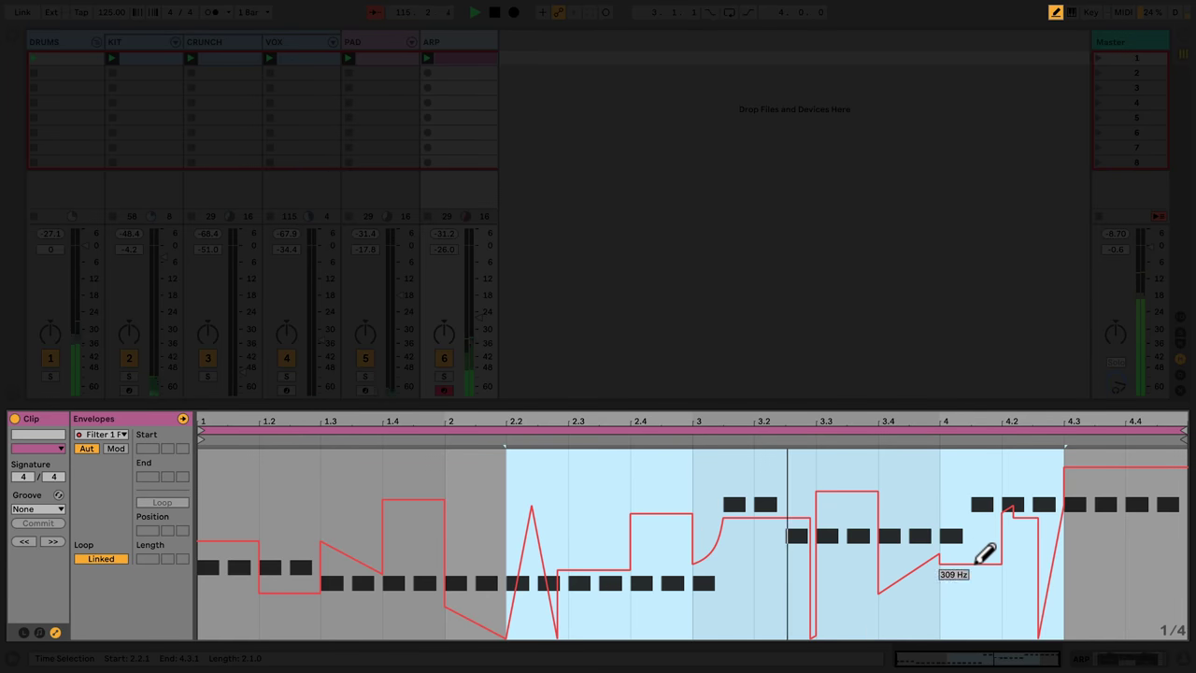
left_click(1145, 490)
right_click(1134, 567)
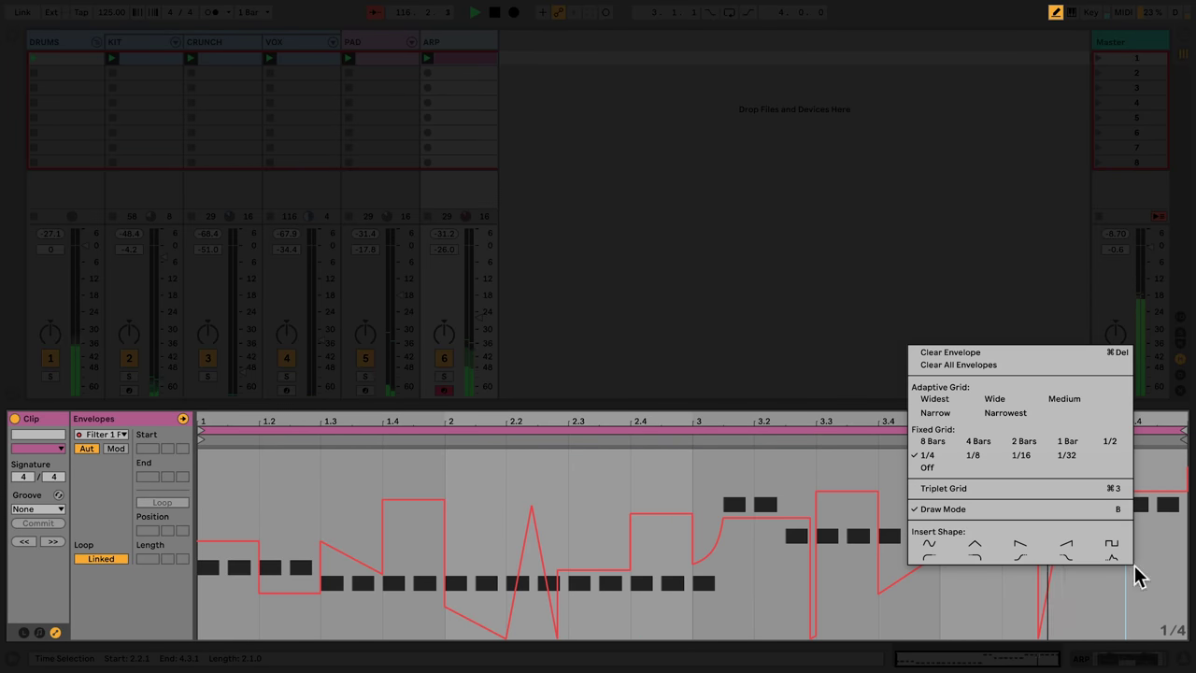
left_click(1155, 572)
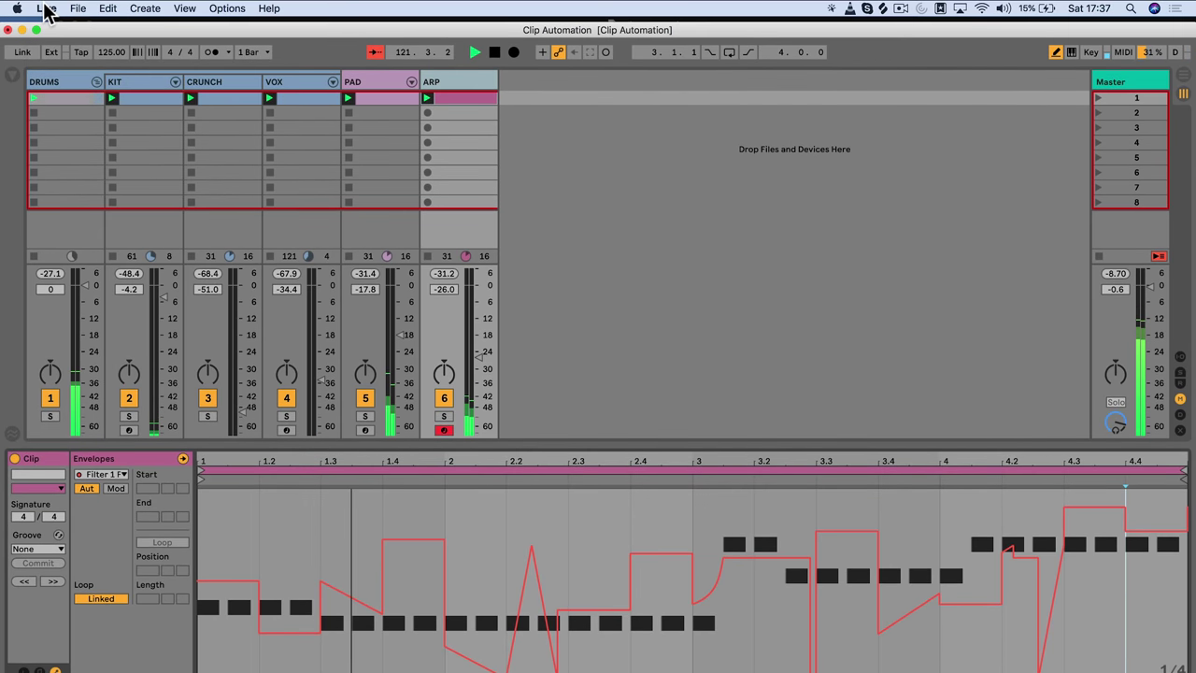
In Preferences' Record/Warp/Launch page, set Session automation recording to All Tracks.
left_click(47, 9)
left_click(42, 49)
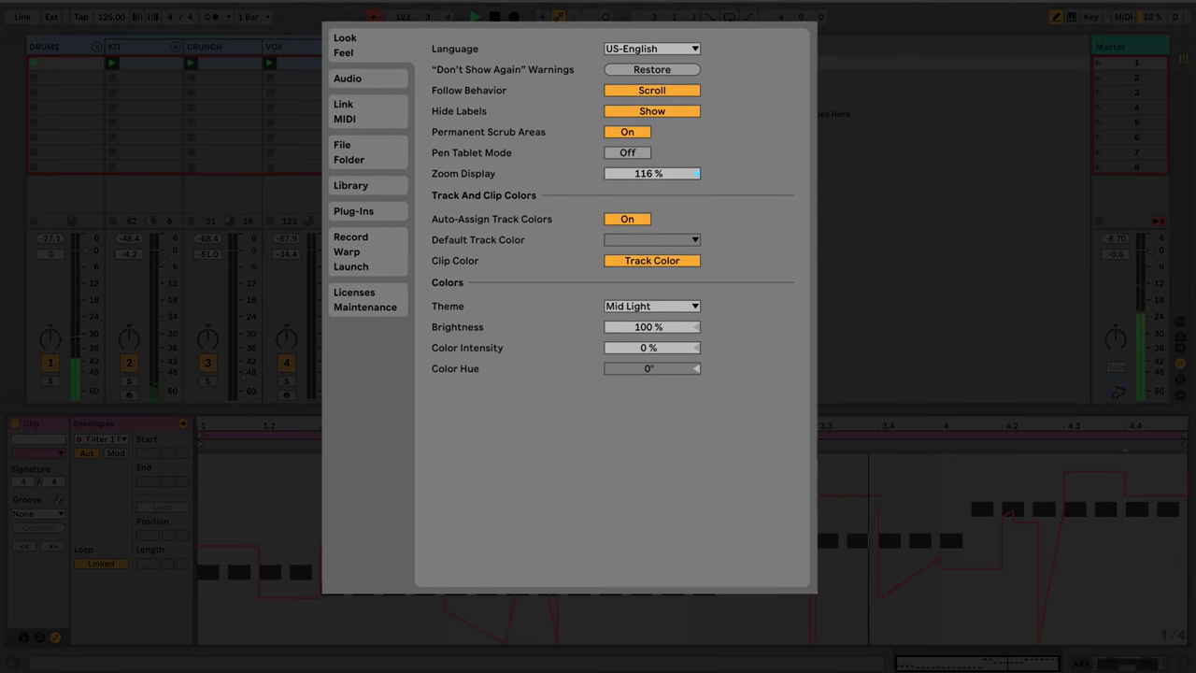
left_click(339, 243)
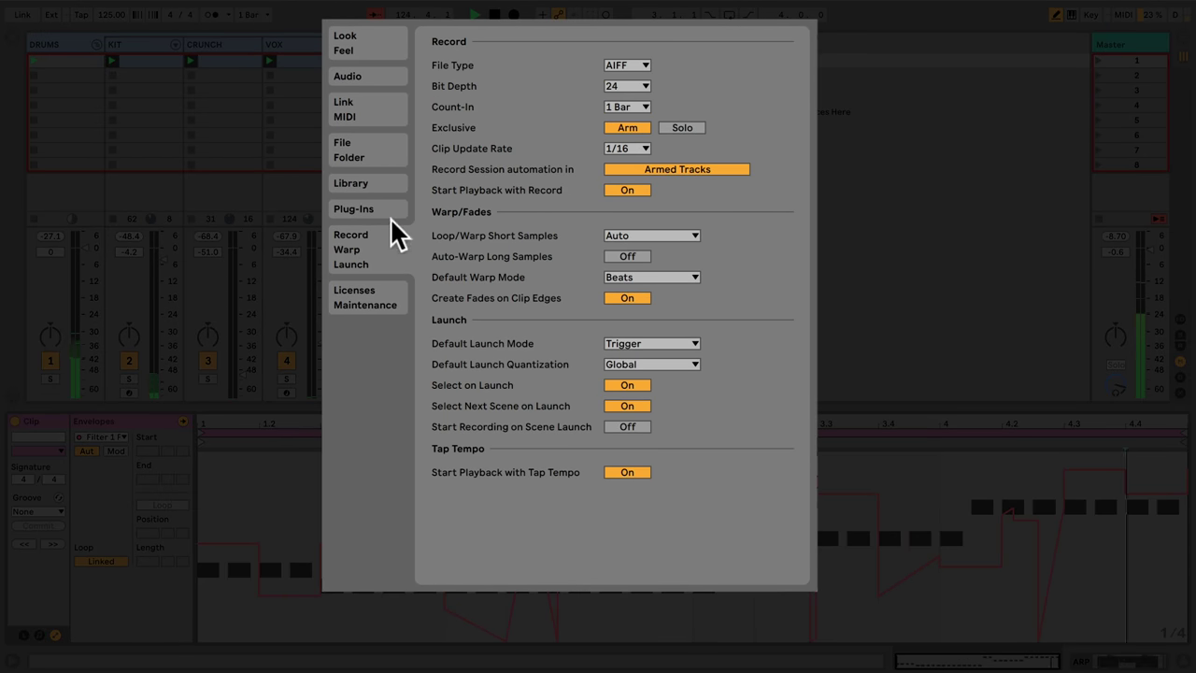
left_click(639, 167)
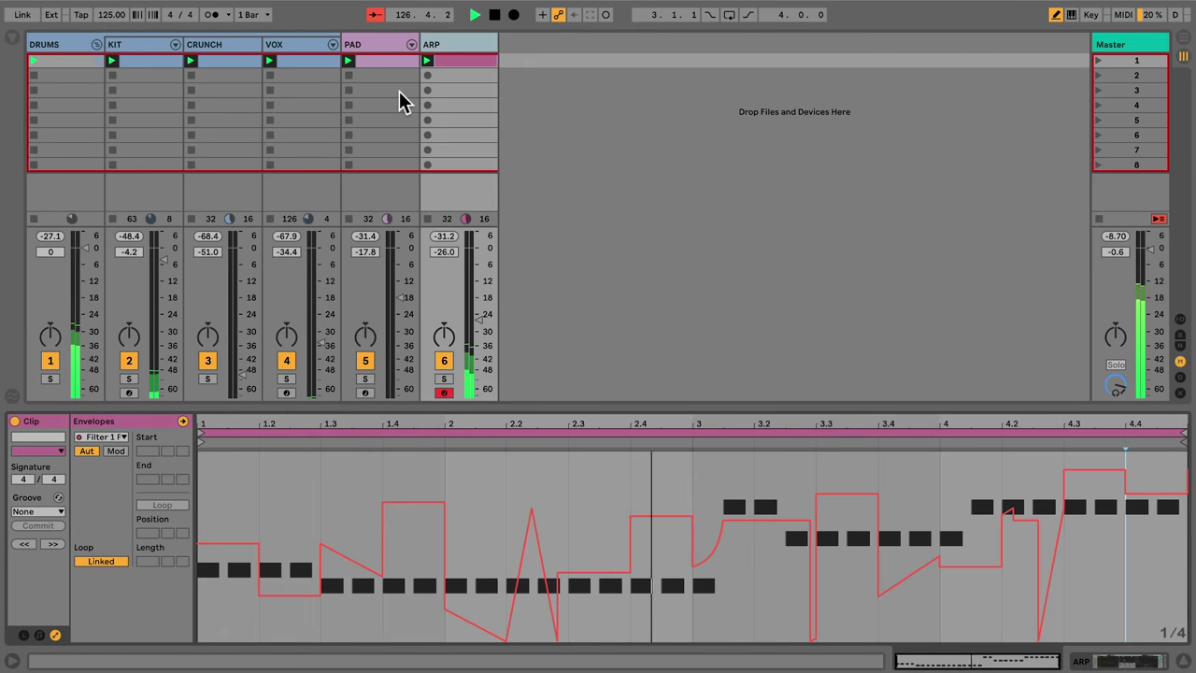
Arm session automation recording to write a rising Track Volume envelope into the ARP clip, stopping and restarting once.
left_click(606, 17)
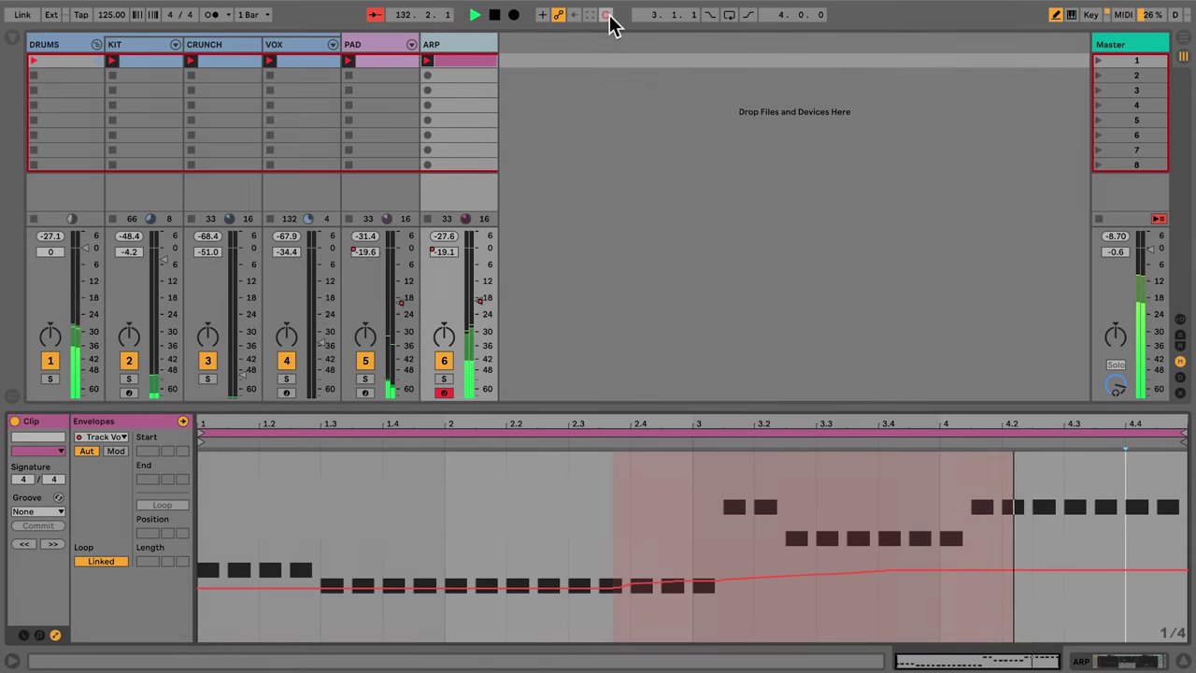
left_click(610, 19)
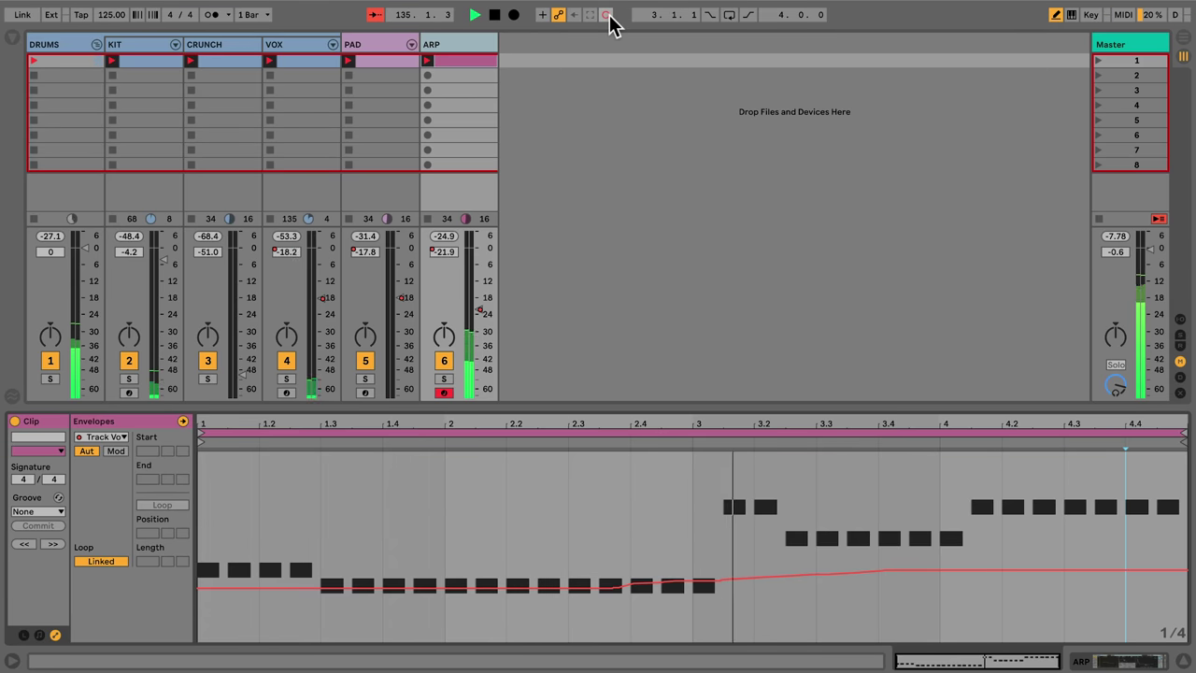
left_click(609, 19)
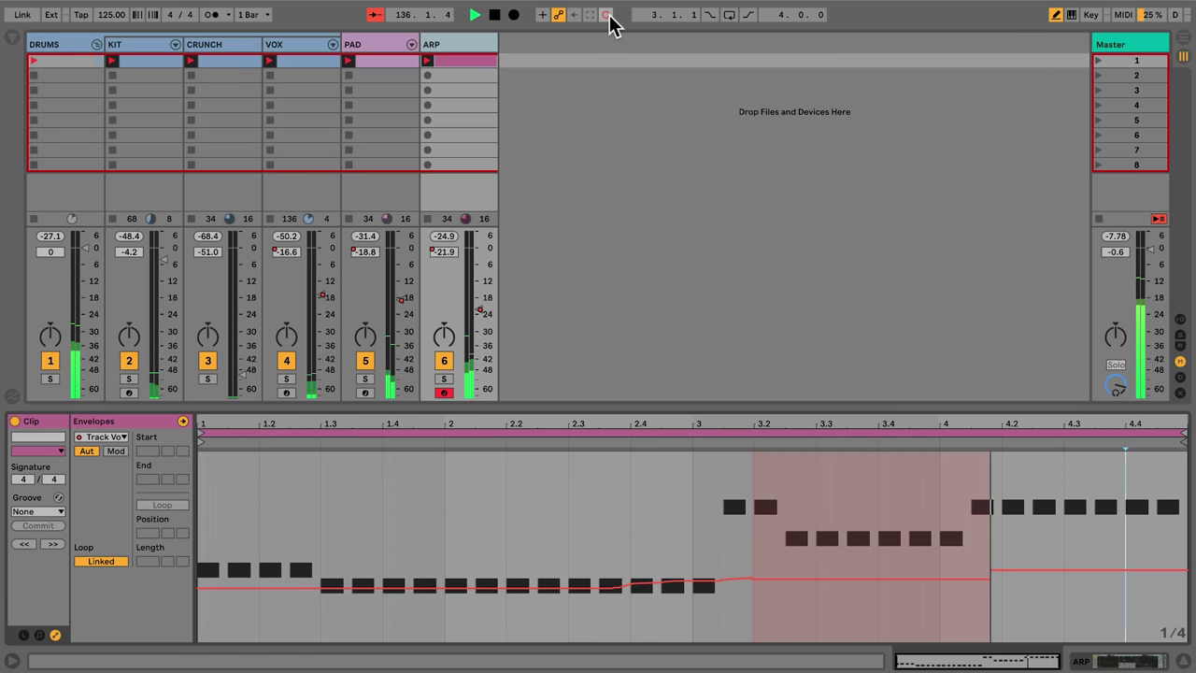